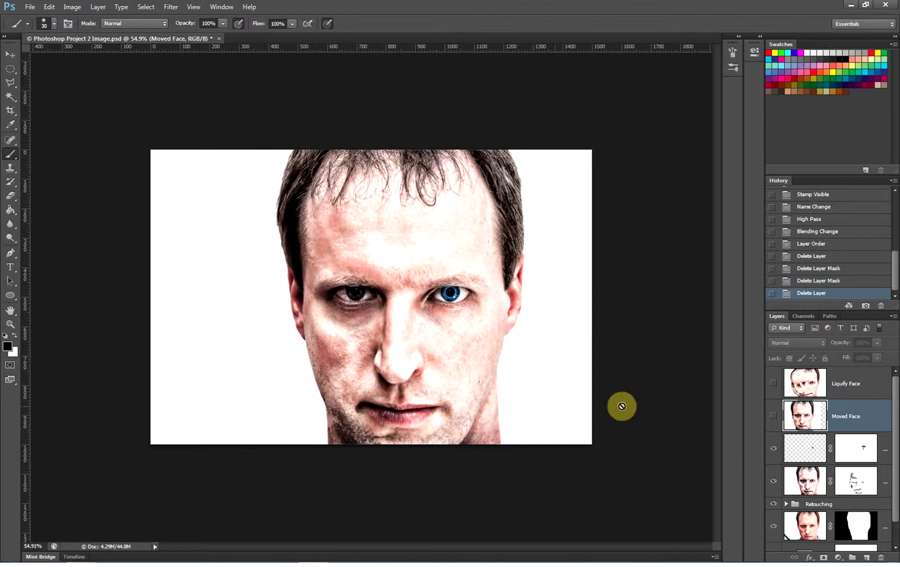
Step: Make the Moved Face and Liquify Face layers visible
click(774, 415)
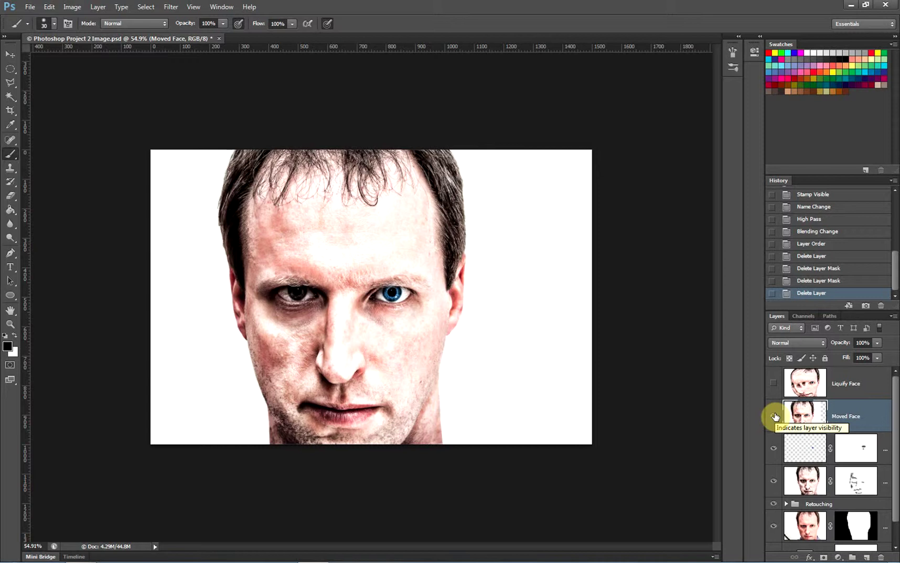
click(773, 384)
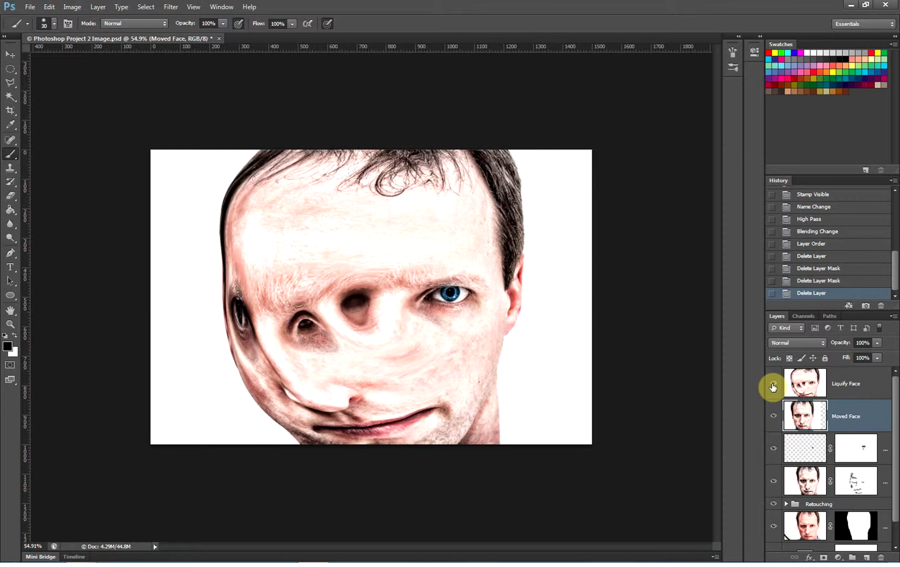
click(834, 382)
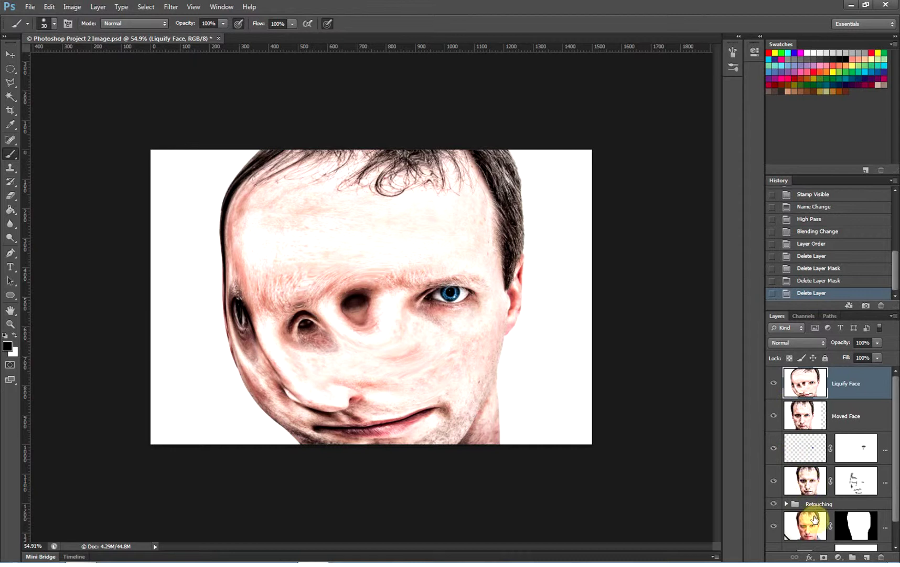
click(824, 555)
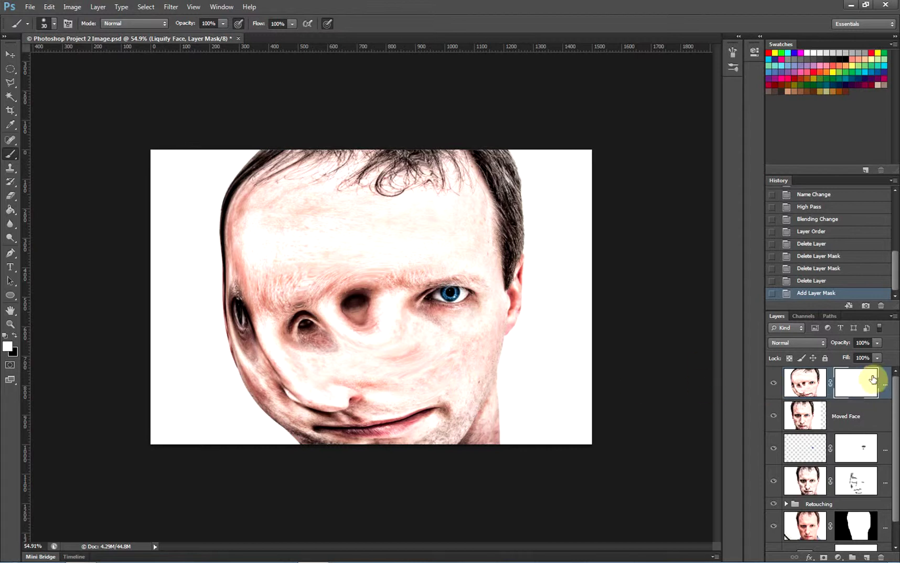
click(822, 284)
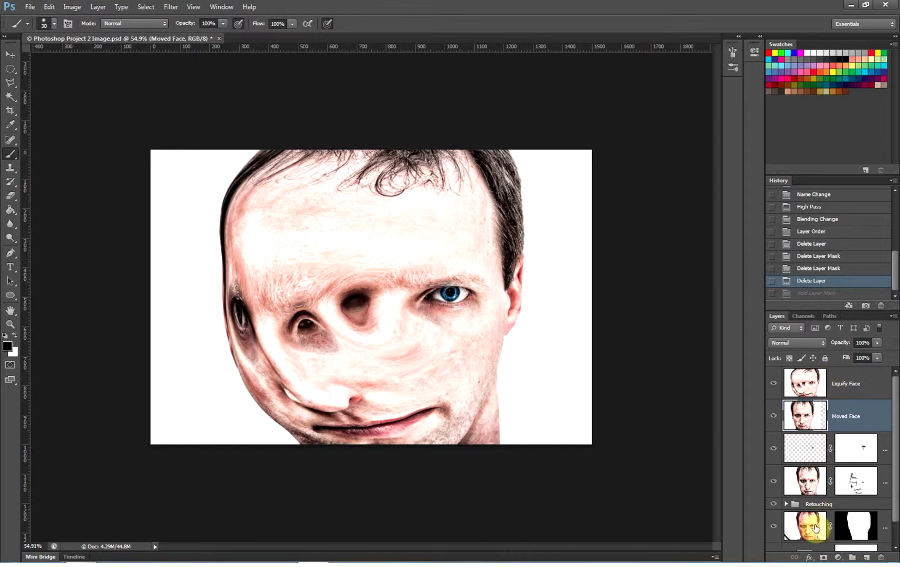
Step: Add a black, hide-all layer mask to both the Moved Face and the Liquify Face layer
alt+click(824, 558)
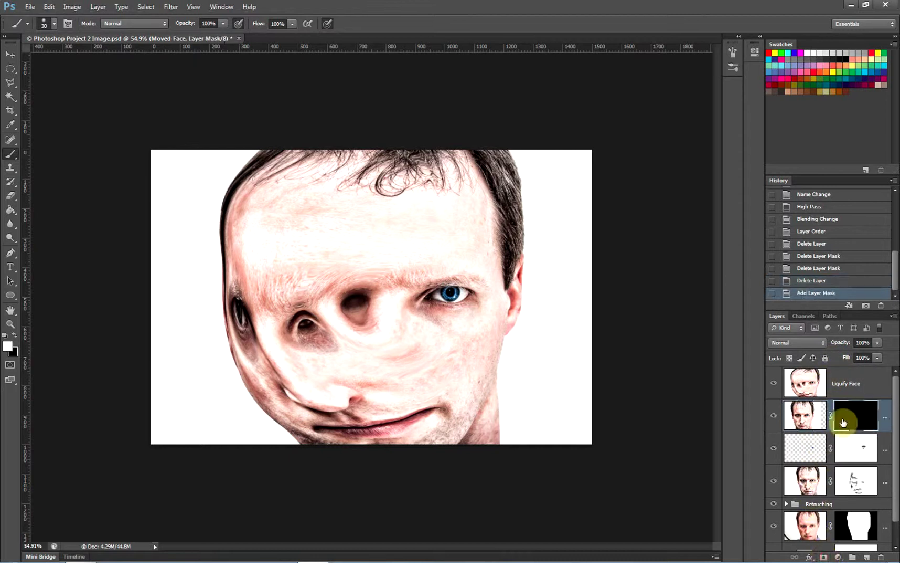
click(833, 385)
alt+click(824, 557)
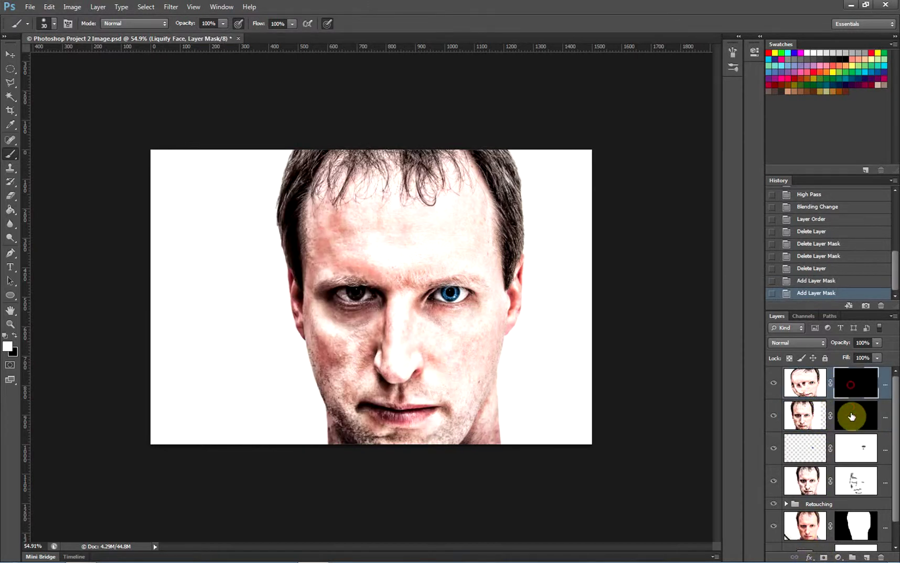
click(853, 411)
click(850, 387)
click(856, 416)
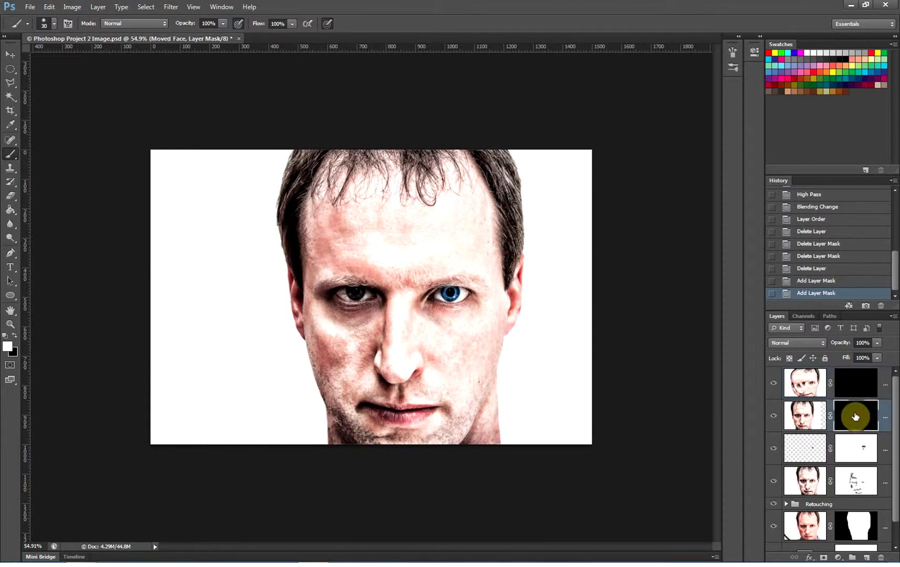
click(806, 415)
click(854, 416)
Step: Switch to the web browser and search deviantART for "splatter brushes"
key(alt+Tab)
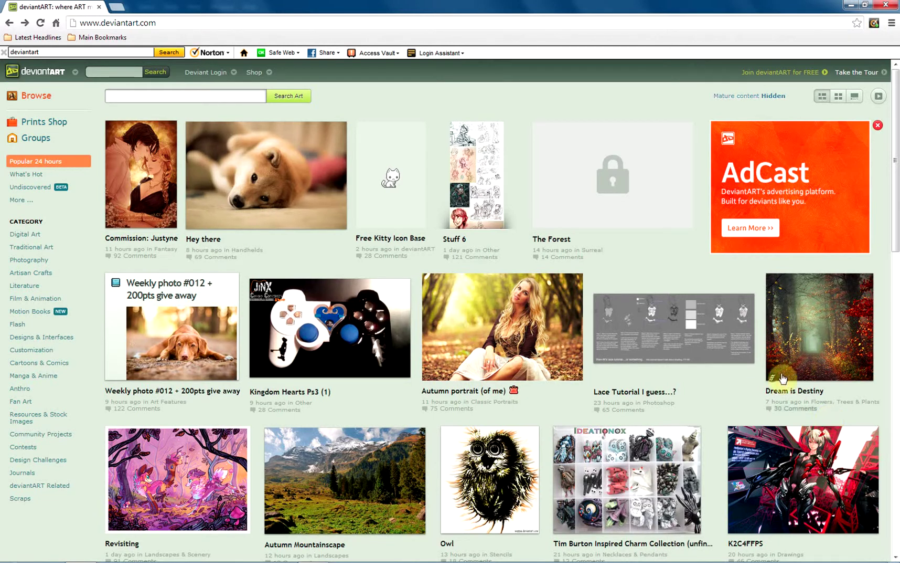
click(141, 95)
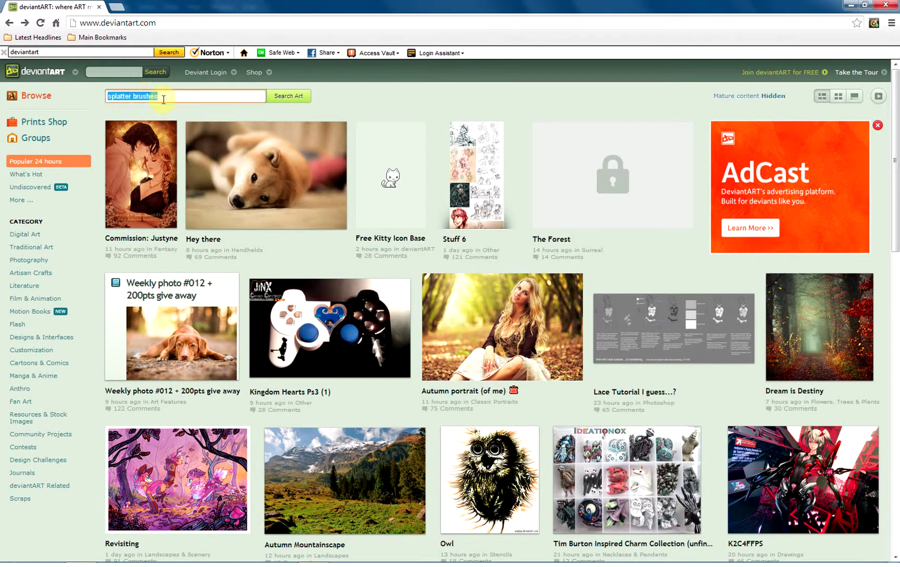
click(166, 99)
click(176, 113)
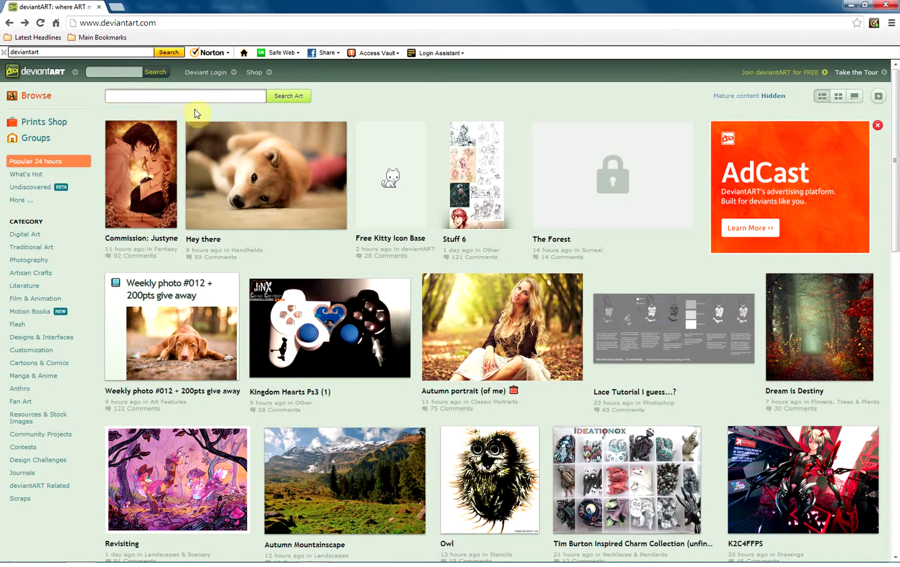
key(ctrl+z)
click(164, 97)
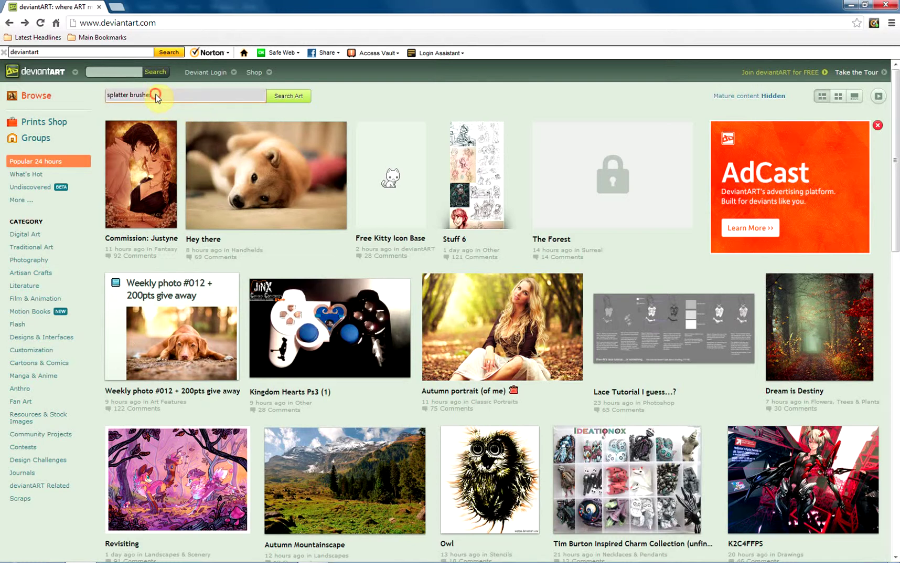
click(286, 97)
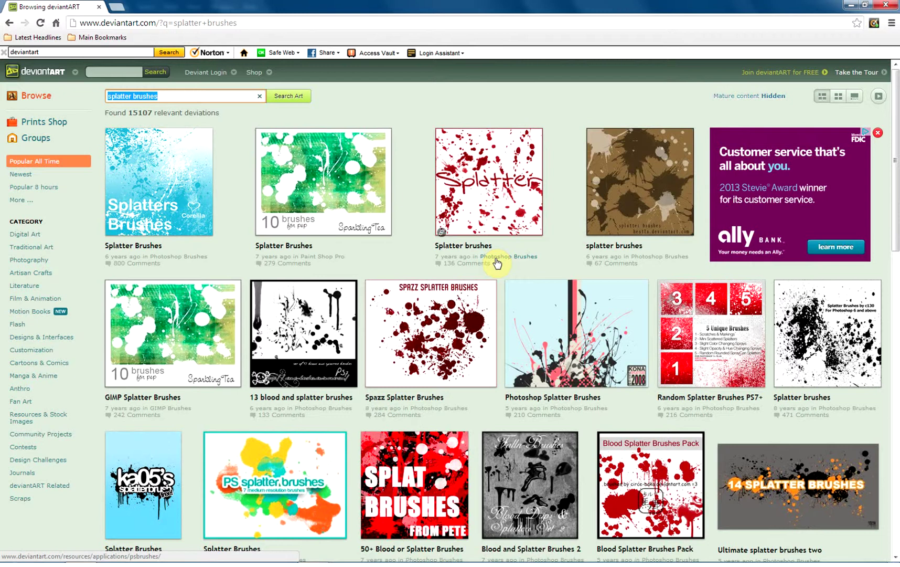
Step: Open the "50+ Blood or Splatter Brushes" set from the results and download its ABR file
scroll(407, 442, down, 1)
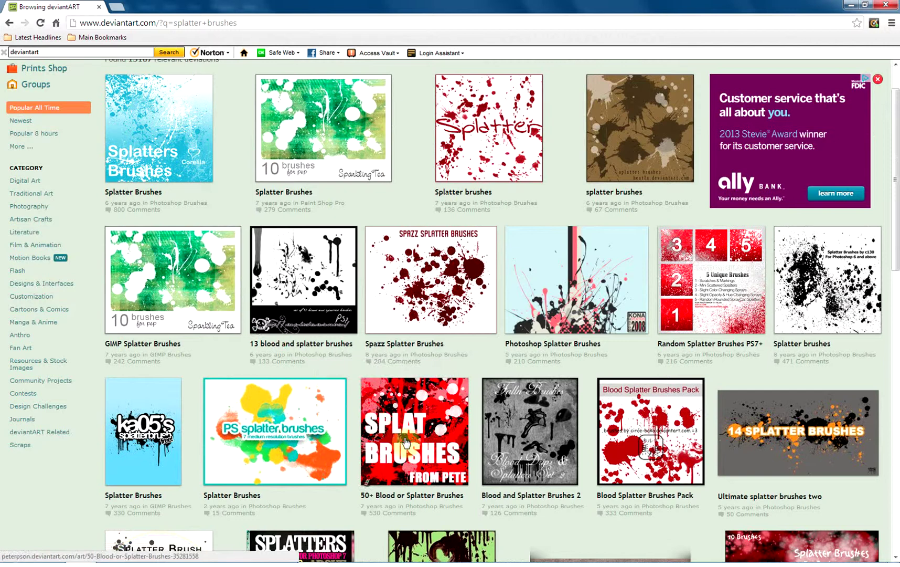
click(415, 443)
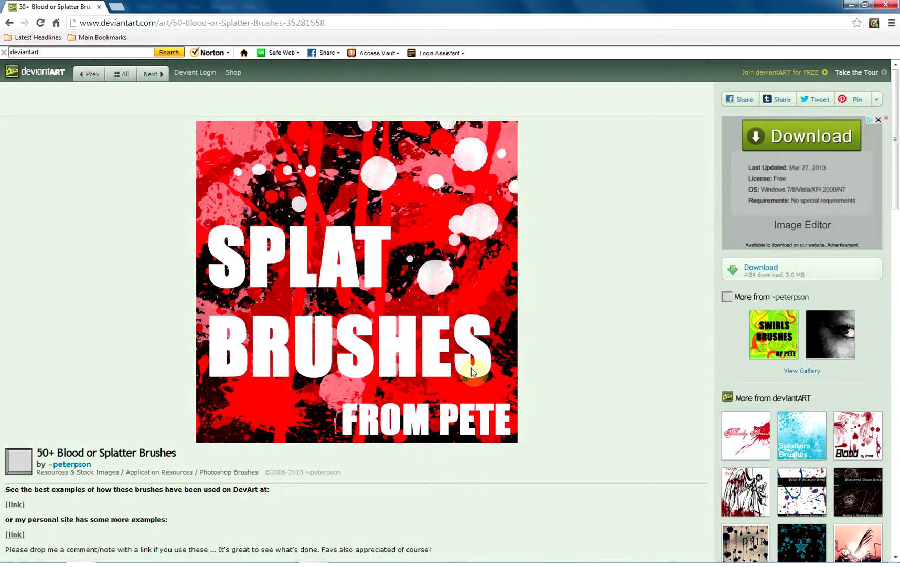
click(761, 268)
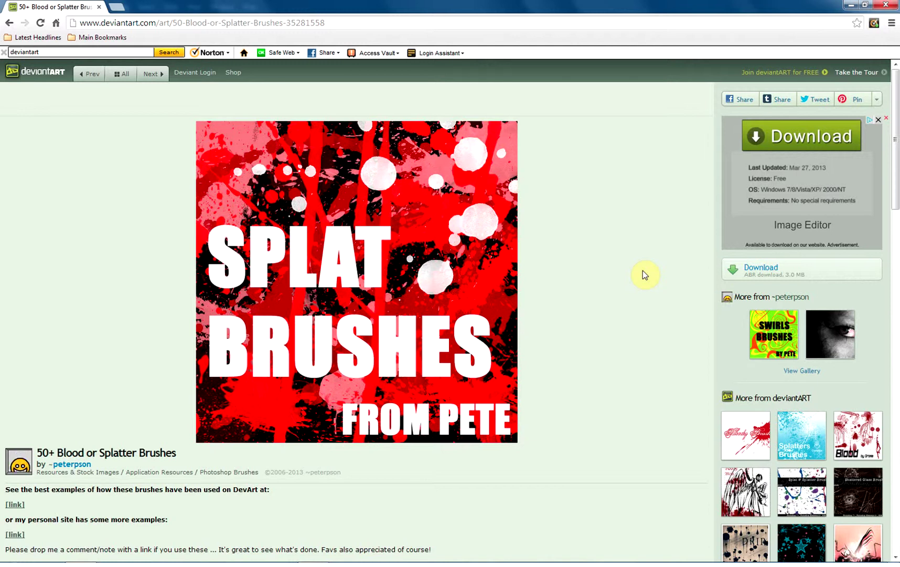
Step: Switch back to Photoshop and show the Brush settings alongside the Brush Presets
key(alt+Tab)
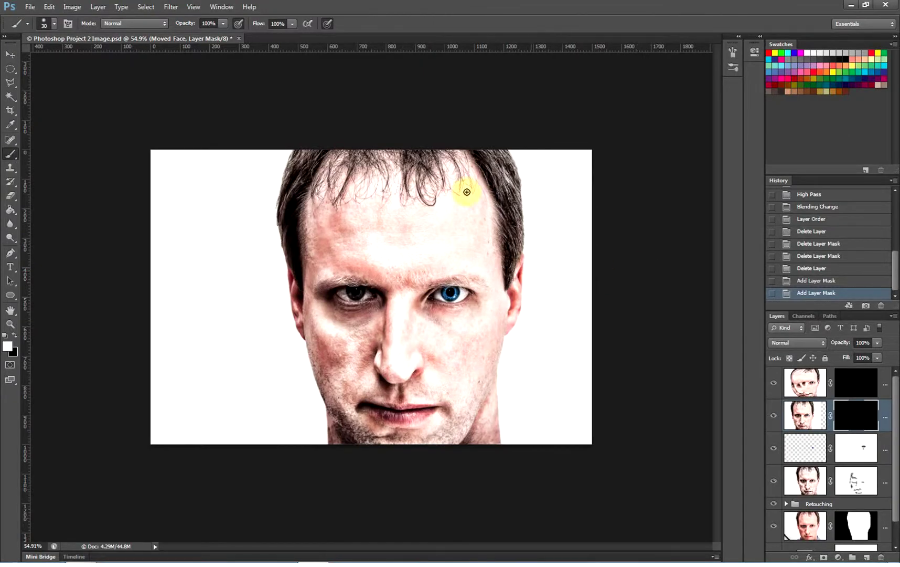
click(219, 7)
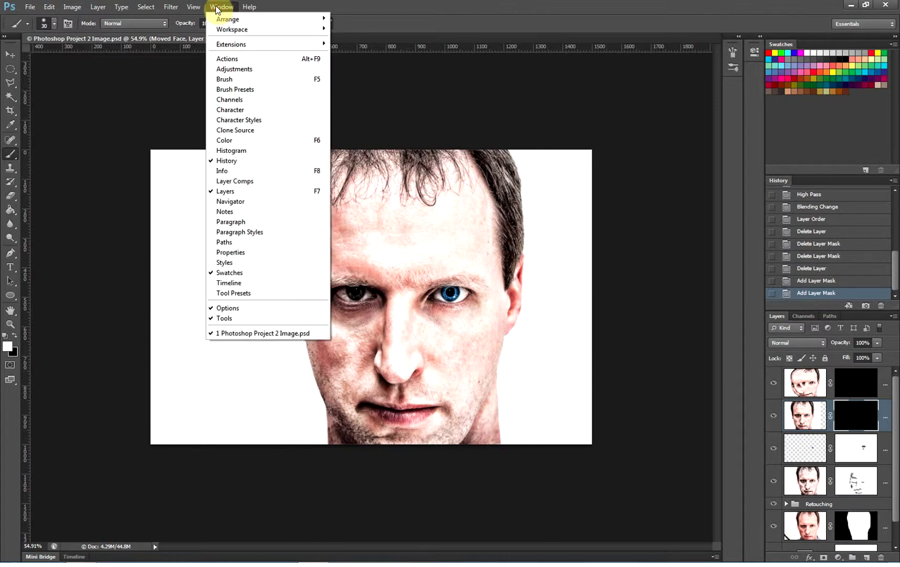
click(230, 80)
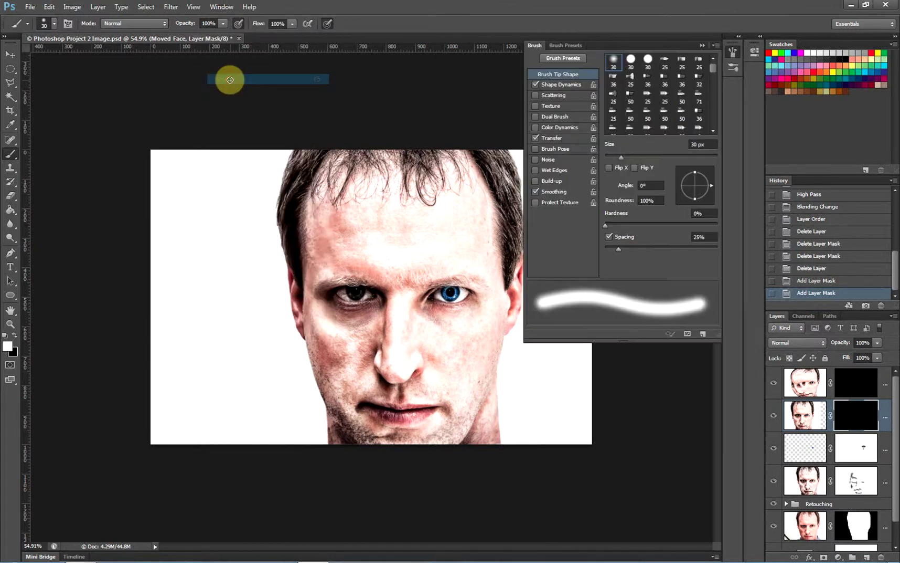
mouse_move(568, 43)
mouse_down()
mouse_move(480, 76)
mouse_move(562, 59)
mouse_move(570, 48)
mouse_up()
click(535, 47)
click(558, 46)
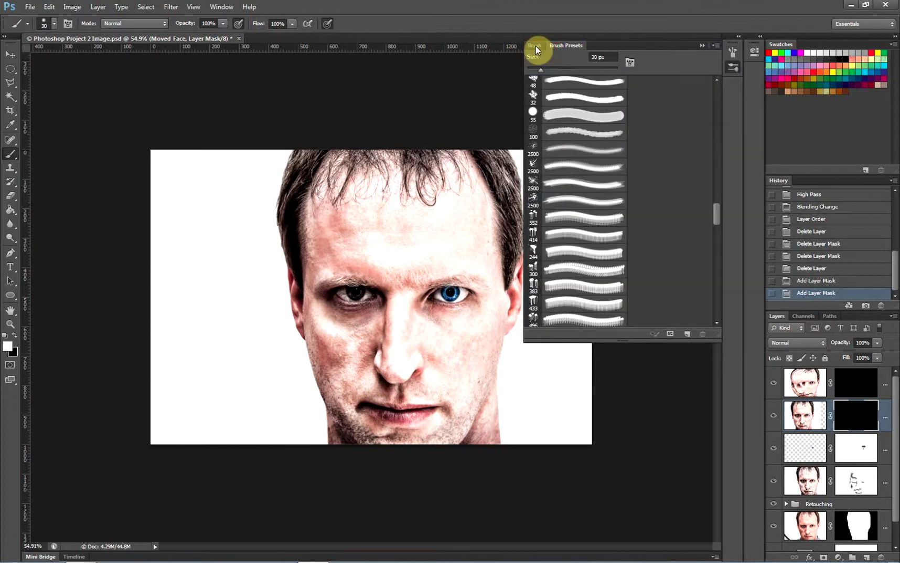
click(540, 47)
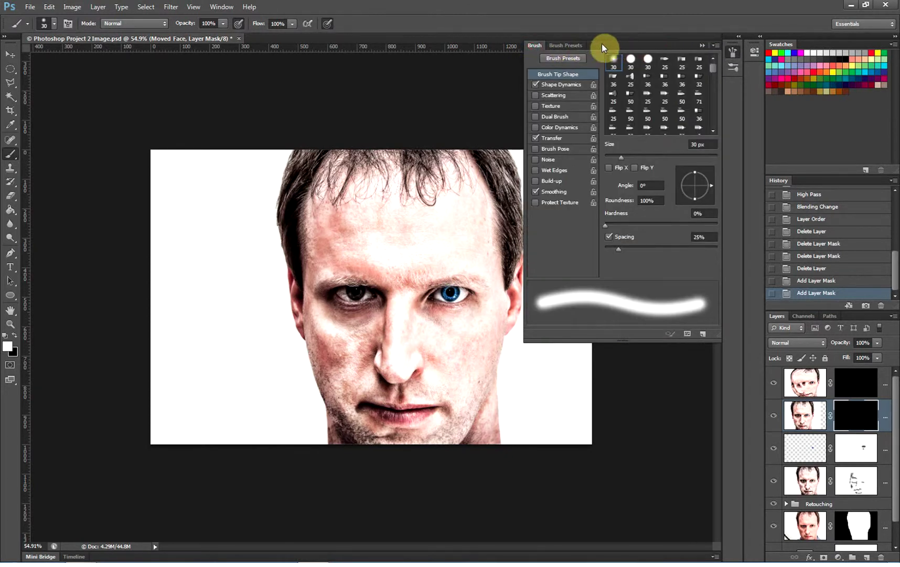
Step: Dock the Brush and Brush Presets panels together as an expanded full-height column beside the canvas
click(567, 45)
mouse_move(539, 50)
mouse_down()
mouse_move(398, 108)
mouse_move(398, 95)
mouse_move(449, 108)
mouse_move(553, 79)
mouse_move(598, 48)
mouse_move(741, 64)
mouse_up()
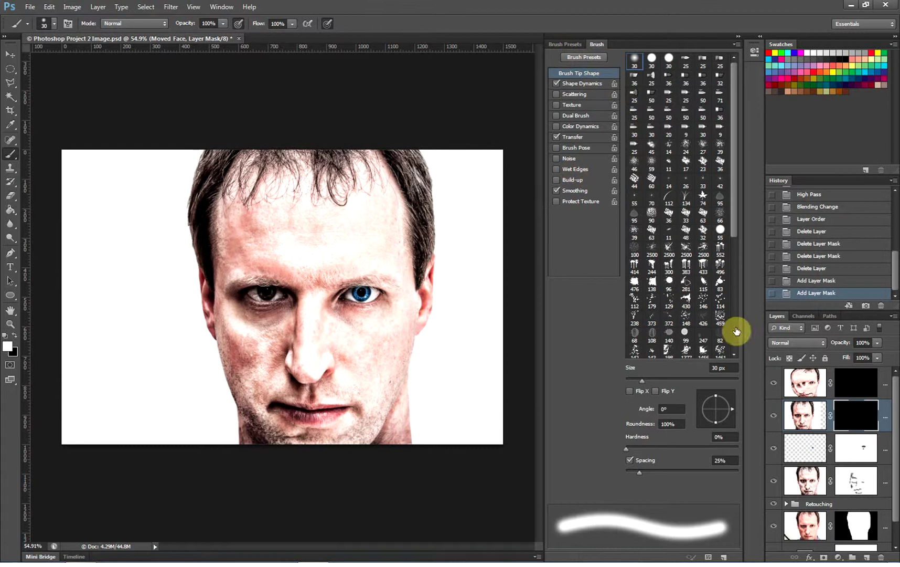
click(575, 44)
click(600, 44)
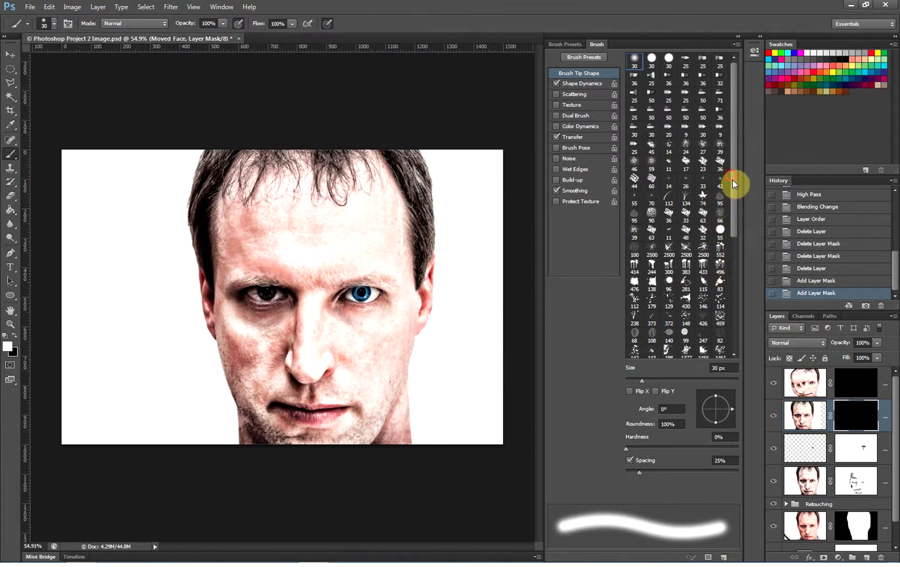
Step: Look through the brush presets and choose the 2500 px Paint Splatter-1 brush
mouse_move(732, 179)
mouse_down()
mouse_move(744, 265)
mouse_move(744, 219)
mouse_move(744, 235)
mouse_up()
click(569, 42)
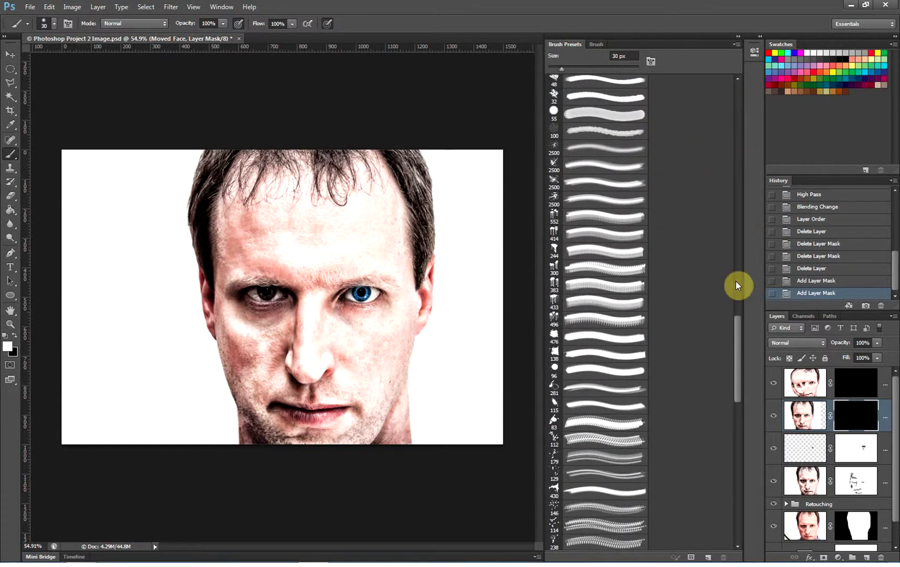
mouse_move(738, 346)
mouse_down()
mouse_move(739, 367)
mouse_move(739, 297)
mouse_move(740, 393)
mouse_move(744, 382)
mouse_up()
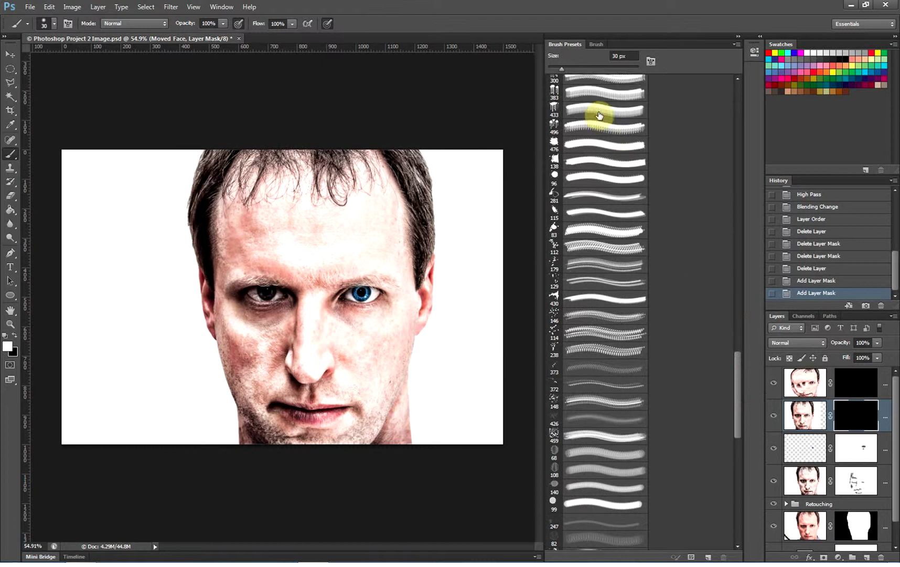
click(604, 126)
drag(740, 376, 739, 333)
click(598, 164)
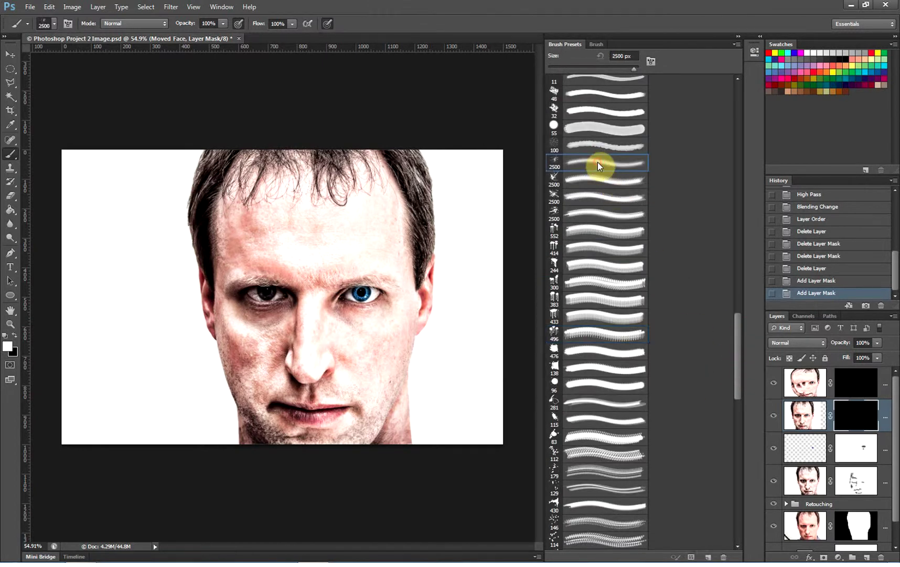
click(595, 232)
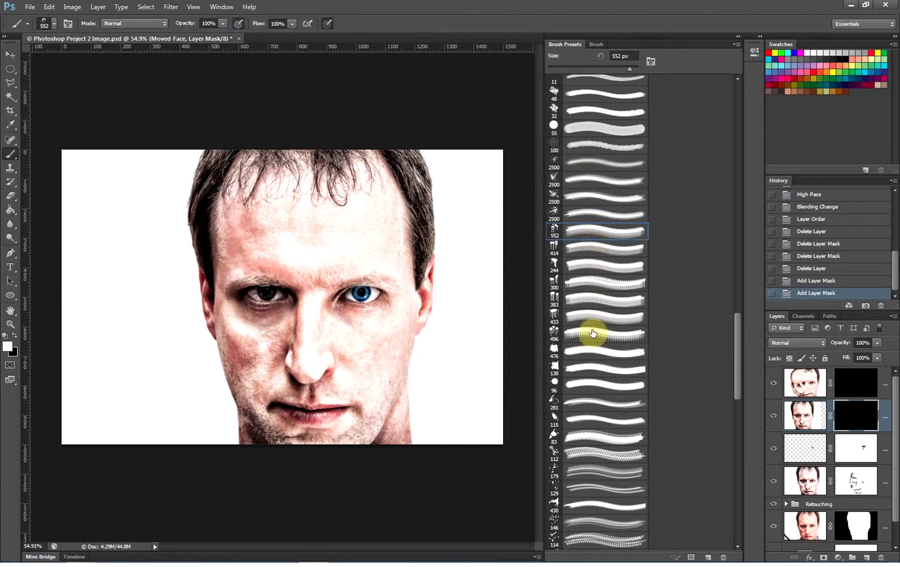
click(600, 366)
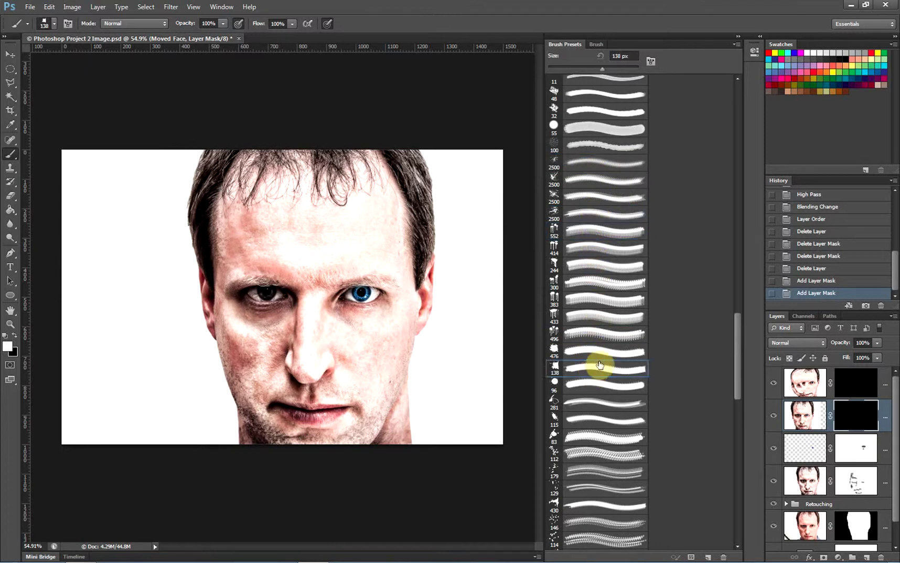
click(608, 186)
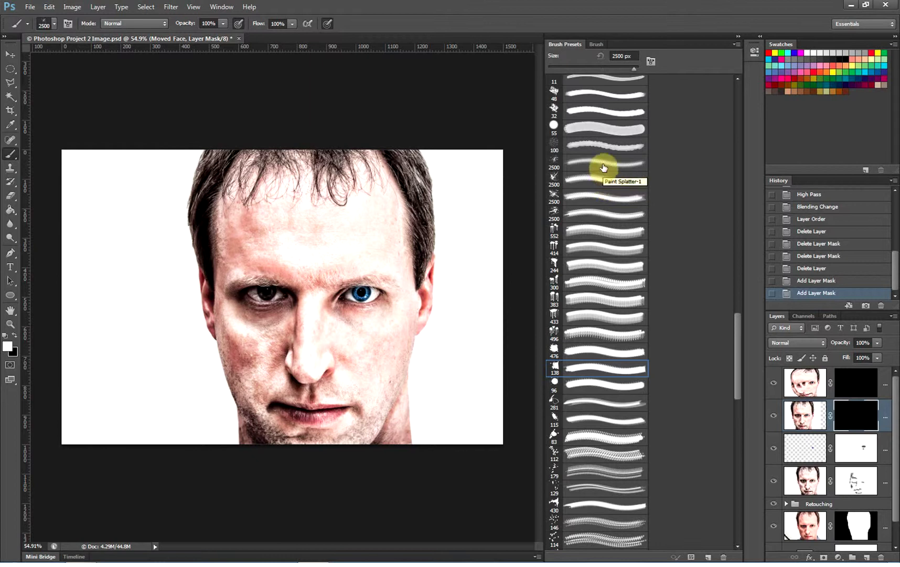
click(604, 167)
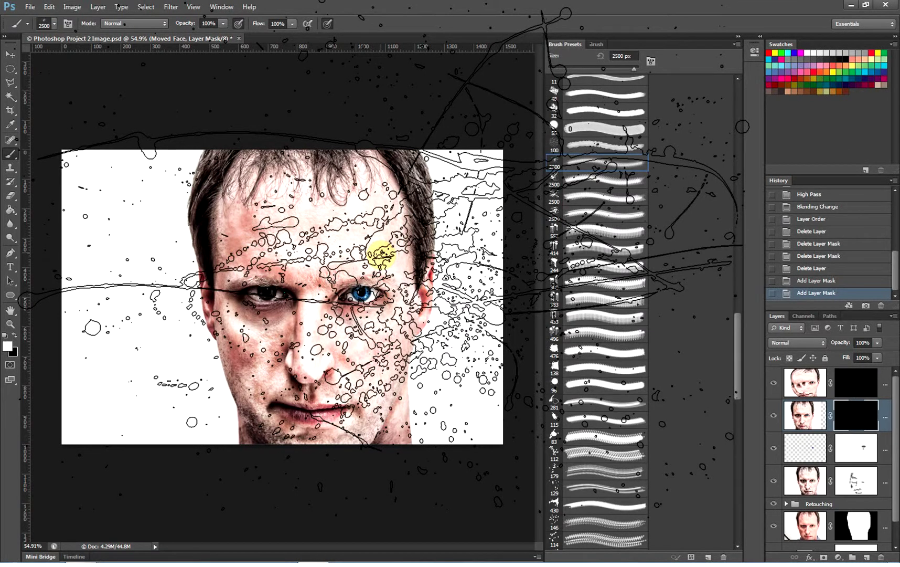
Step: Reduce the splatter brush size to 900 px
key(bracketleft)
key(bracketleft)
key(bracketleft)
key(bracketleft)
key(bracketleft)
key(bracketleft)
key(bracketleft)
key(bracketleft)
key(bracketleft)
key(bracketleft)
key(bracketleft)
key(bracketleft)
key(bracketleft)
key(bracketleft)
key(bracketleft)
key(bracketleft)
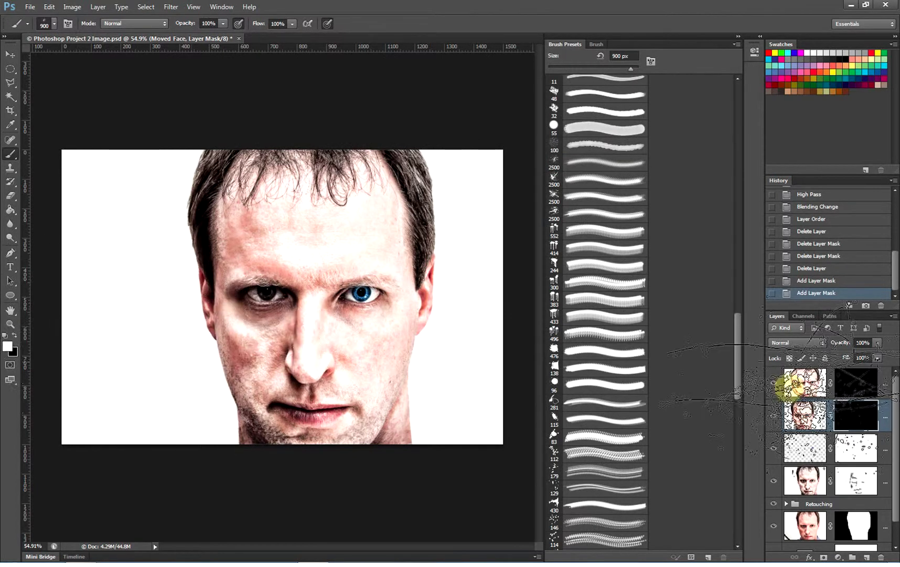
Step: Make the Liquify Face layer's mask the active painting target
click(859, 382)
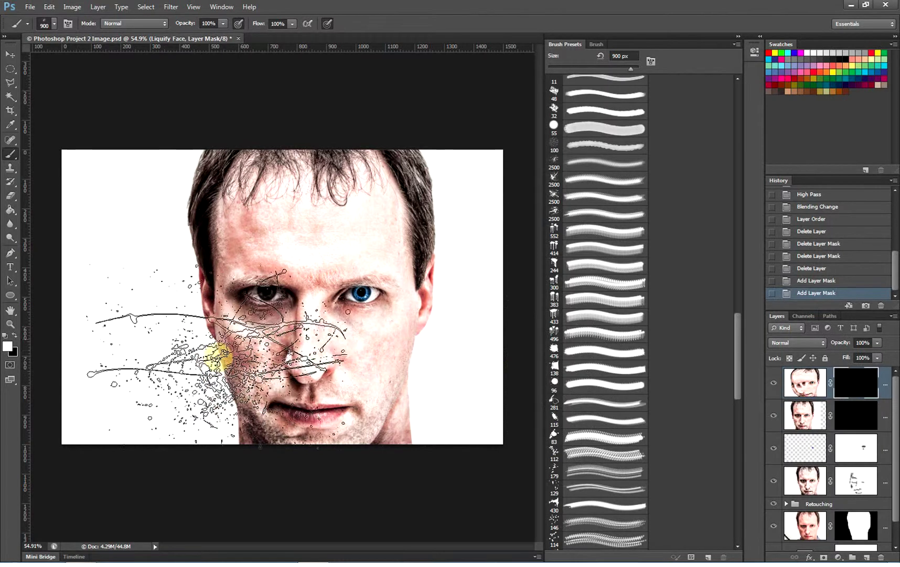
click(190, 370)
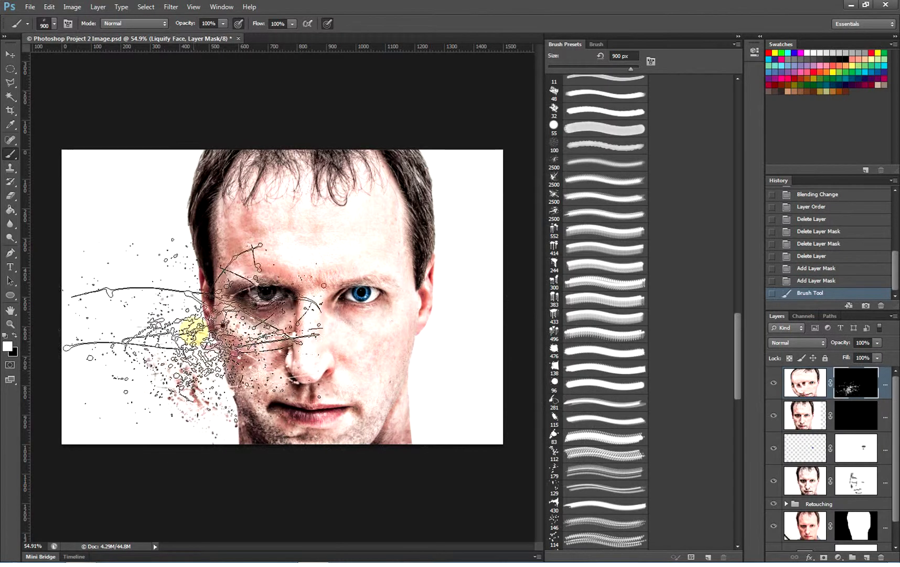
click(193, 215)
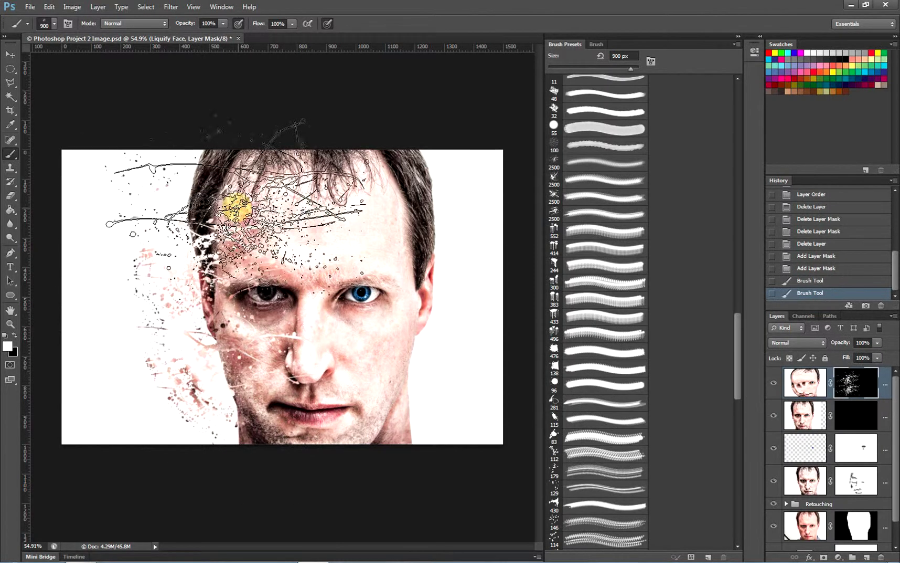
click(239, 198)
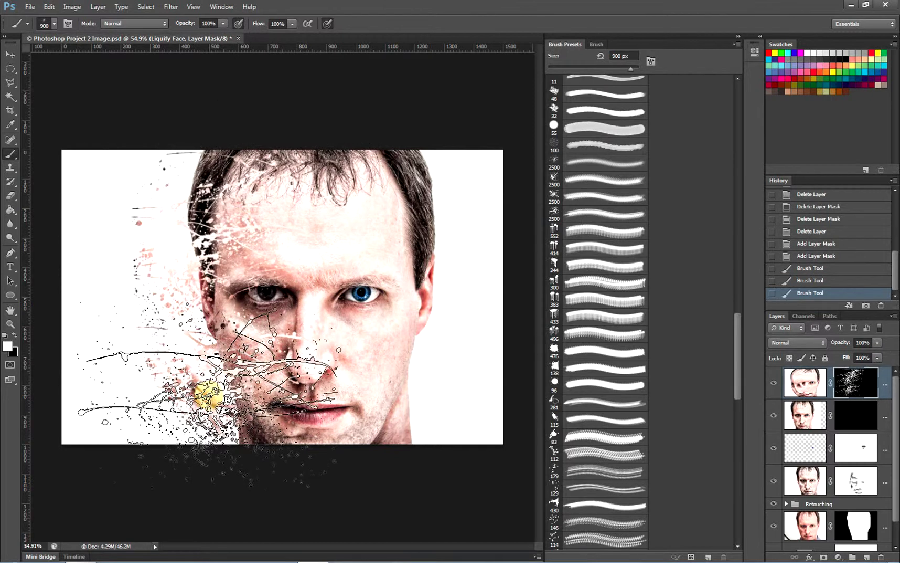
click(208, 394)
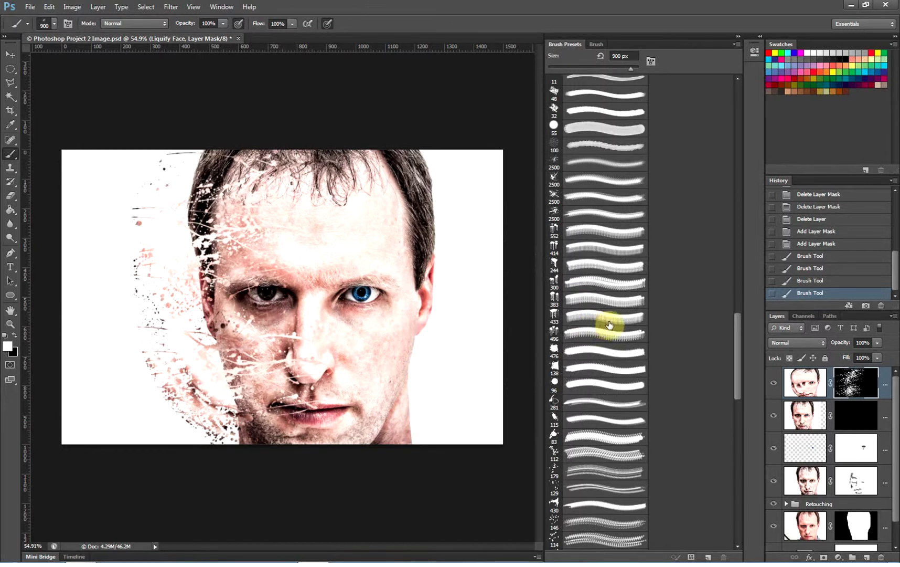
click(809, 244)
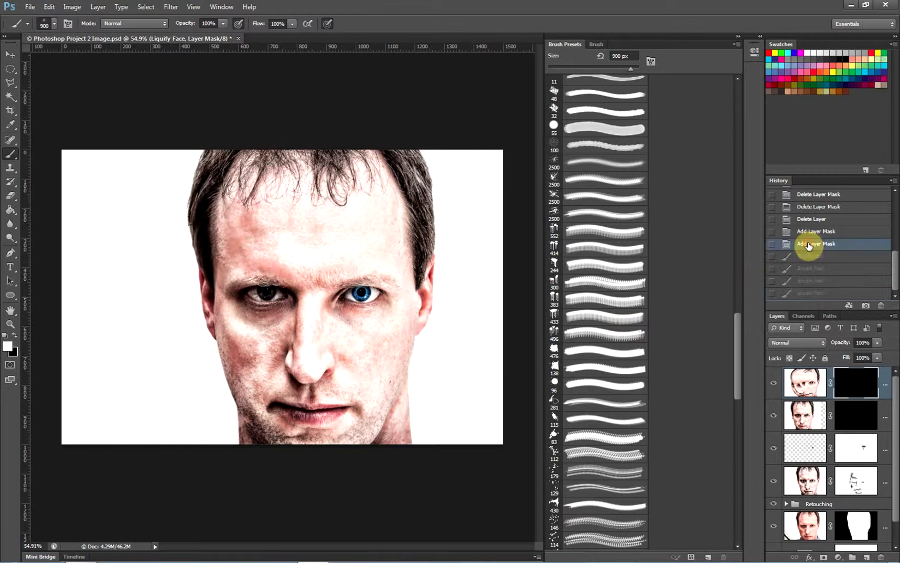
Step: Choose the second 2500 px splatter brush, set its size to 500 px and rotate its tip to about -159°
click(586, 183)
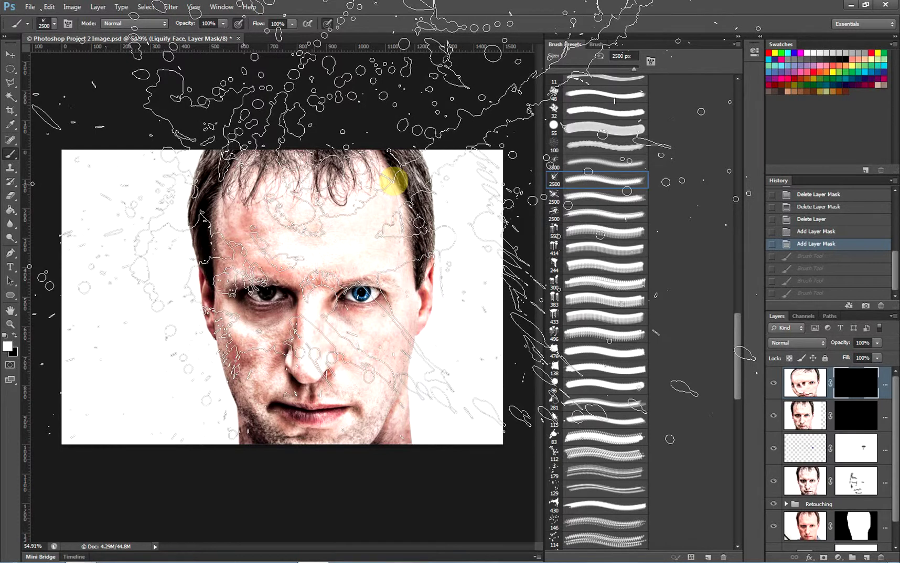
drag(634, 69, 589, 67)
click(599, 45)
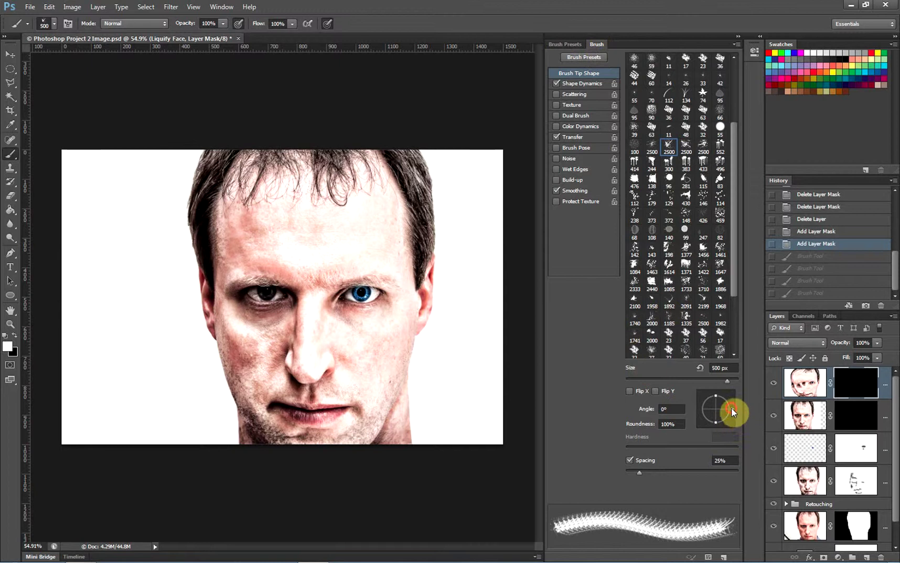
mouse_move(735, 410)
mouse_down()
mouse_move(719, 406)
mouse_move(718, 391)
mouse_move(700, 418)
mouse_move(722, 429)
mouse_move(700, 424)
mouse_move(696, 407)
mouse_move(702, 415)
mouse_up()
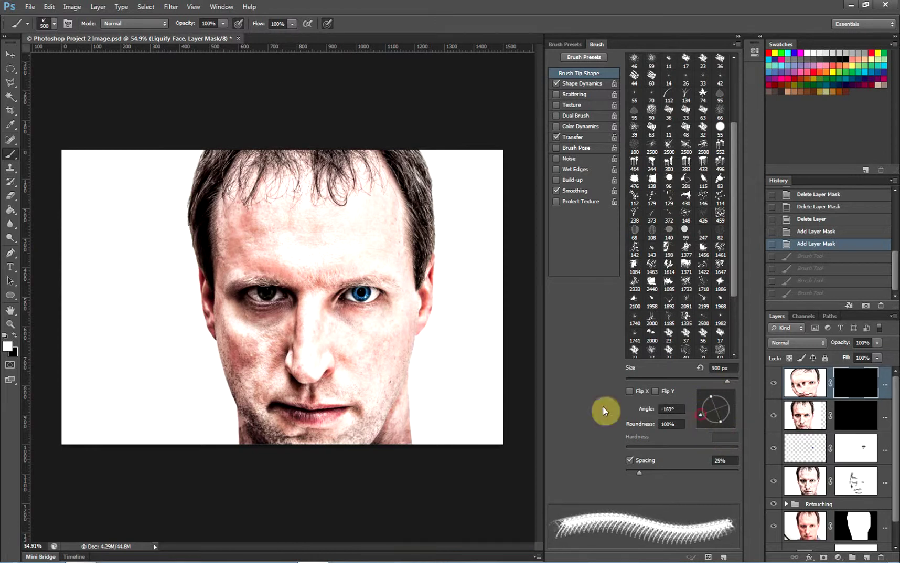
Step: Stamp white splatters on the Liquify Face mask at the left cheek edge, and at the temple with the tip rotated to 116°
mouse_move(306, 404)
mouse_down()
mouse_move(201, 382)
mouse_move(212, 370)
mouse_up()
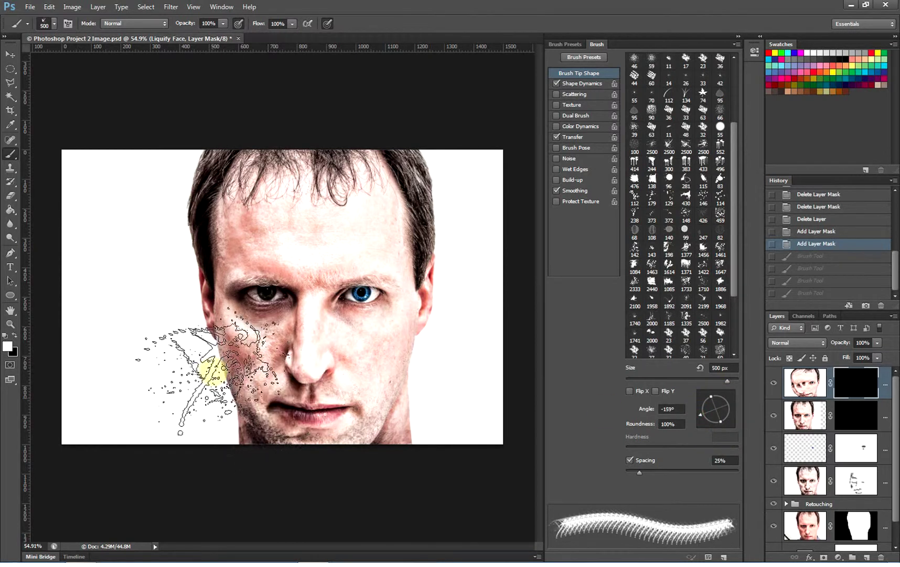
click(211, 372)
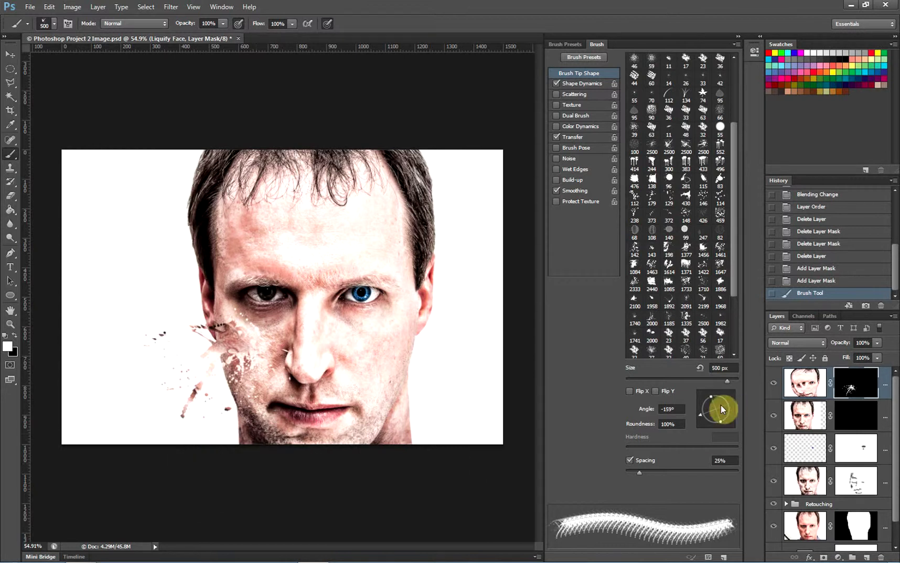
drag(700, 411, 706, 393)
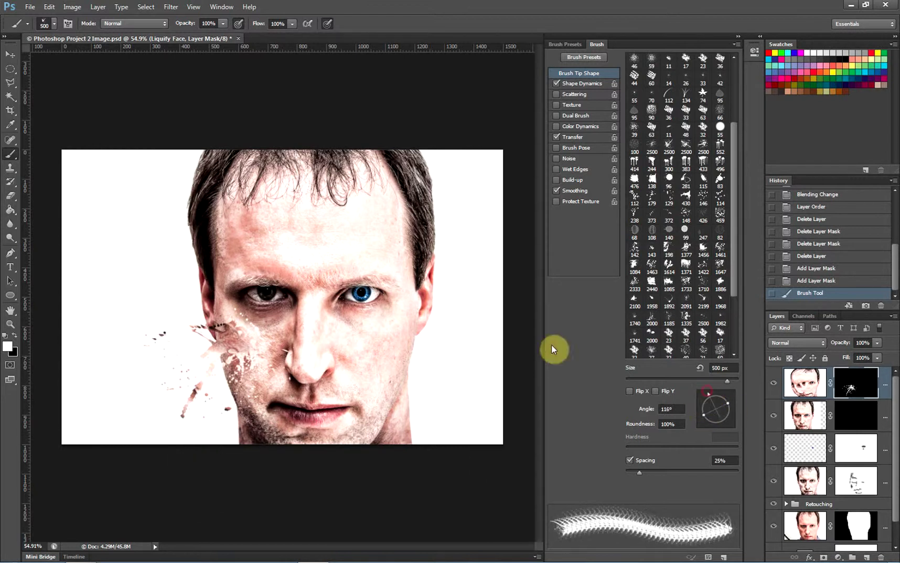
click(200, 204)
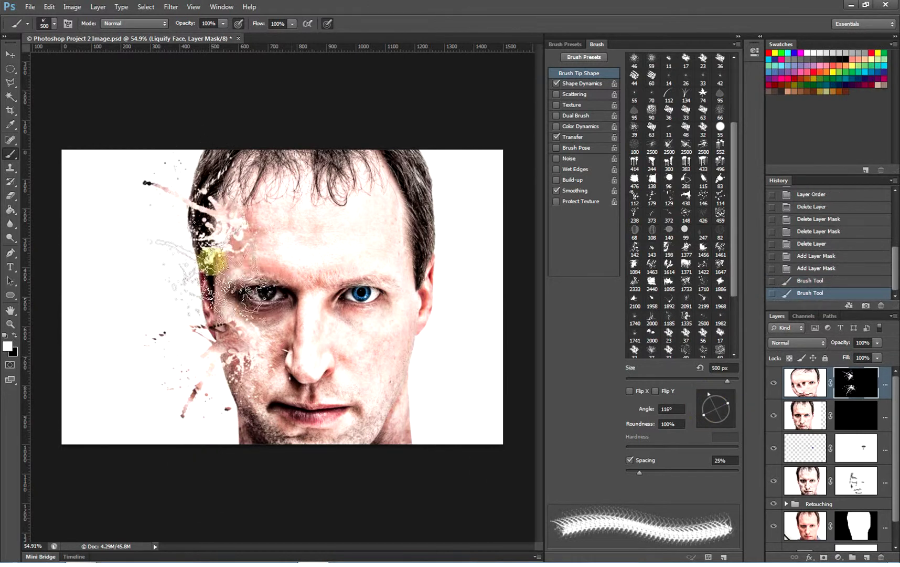
Step: Rotate the splatter tip to 180°, reduce it to 250 px and stamp two smaller splatters along the left side of the head
drag(706, 398, 701, 410)
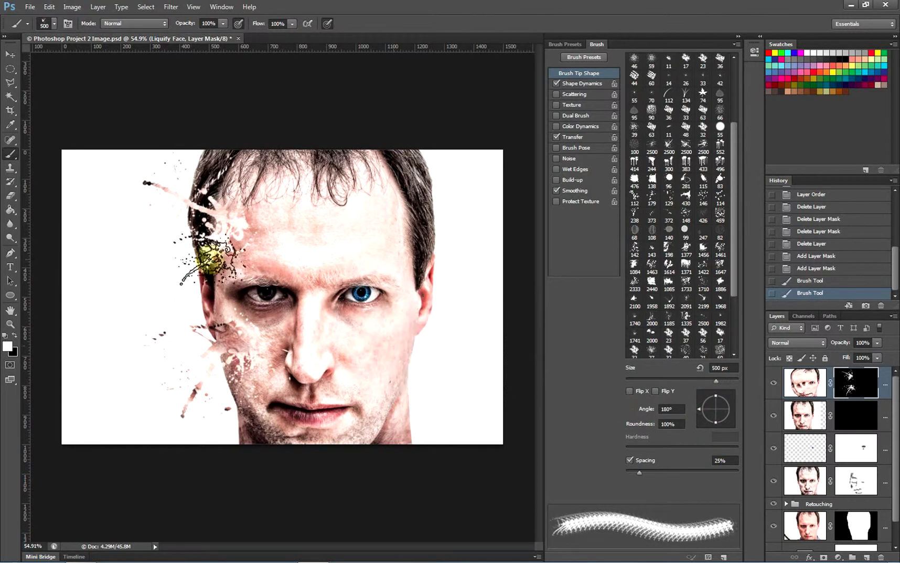
key(bracketleft)
key(bracketleft)
key(bracketleft)
click(201, 291)
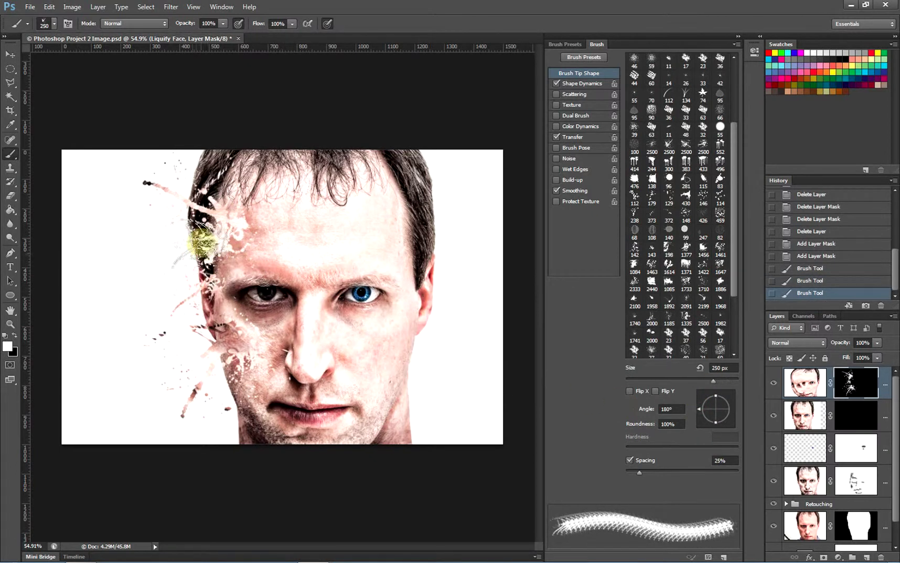
click(201, 222)
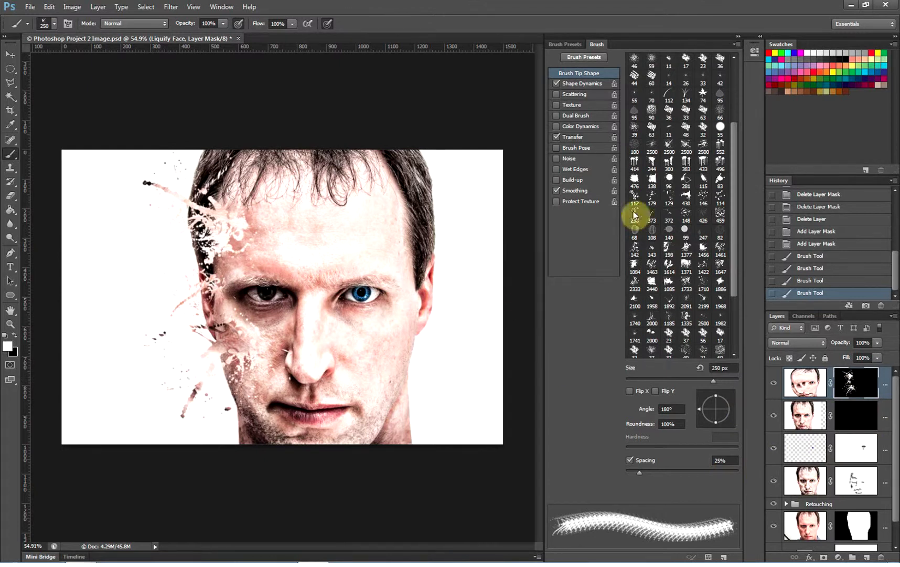
Step: Choose the fourth 2500 px splatter brush, reduce it to 700 px and stamp a splatter beside the left eye and temple
click(670, 149)
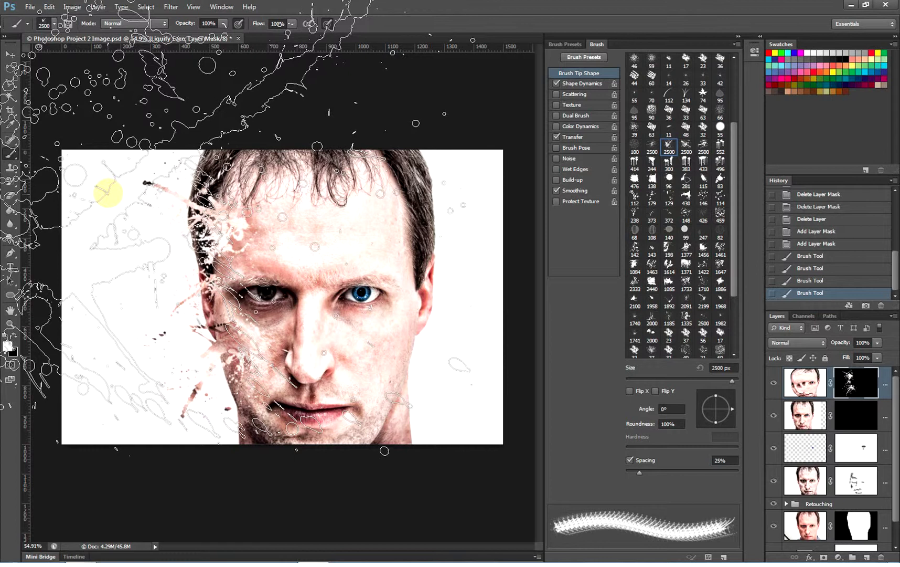
mouse_move(732, 380)
mouse_down()
mouse_move(720, 402)
mouse_move(705, 399)
mouse_up()
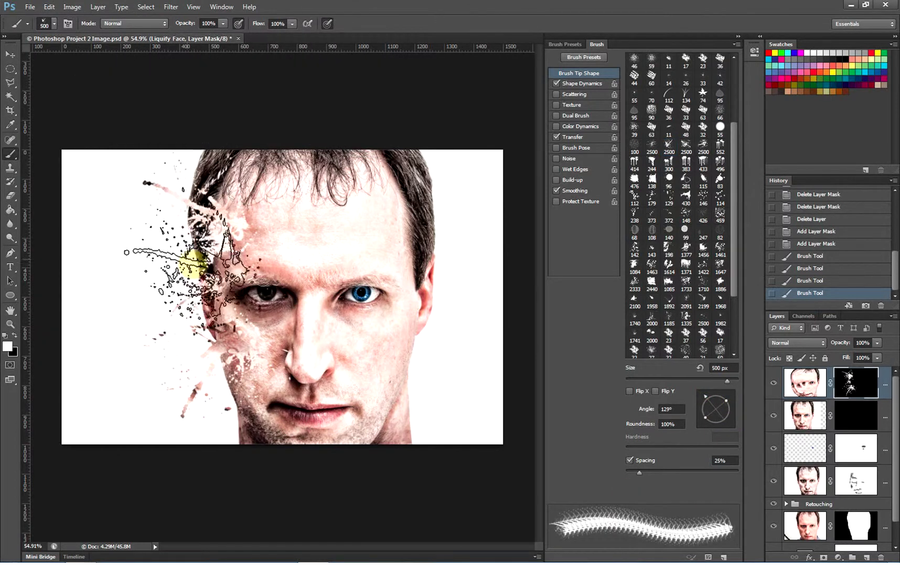
click(703, 147)
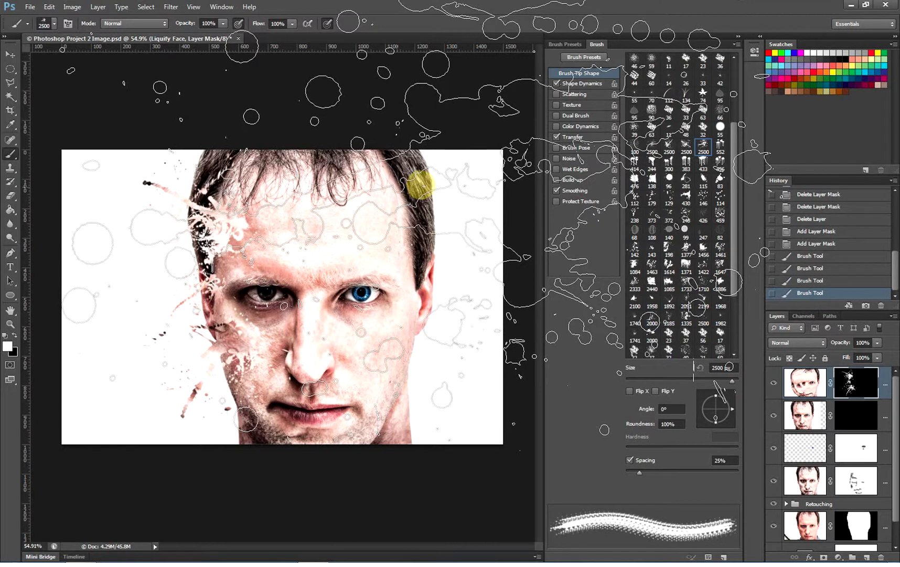
click(421, 184)
key(bracketleft)
key(bracketleft)
key(bracketleft)
key(bracketleft)
key(bracketleft)
key(bracketleft)
key(bracketleft)
key(bracketleft)
key(bracketleft)
key(bracketleft)
key(bracketleft)
key(bracketleft)
key(bracketleft)
key(bracketleft)
key(bracketleft)
key(bracketleft)
key(bracketleft)
key(bracketleft)
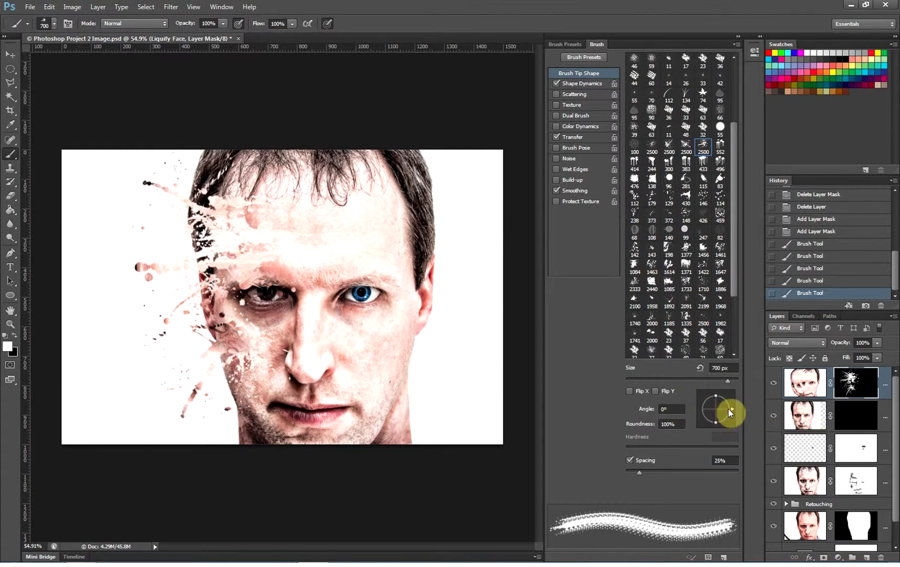
Step: Stamp more splatters on the mask, over the upper forehead at -24° and over the left eye and lower cheek at 27°
drag(729, 408, 726, 413)
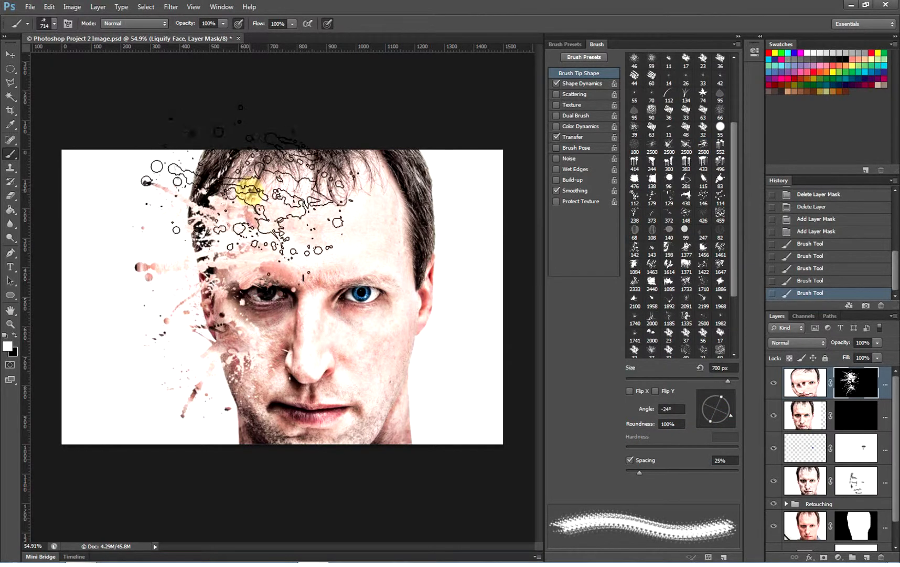
click(246, 185)
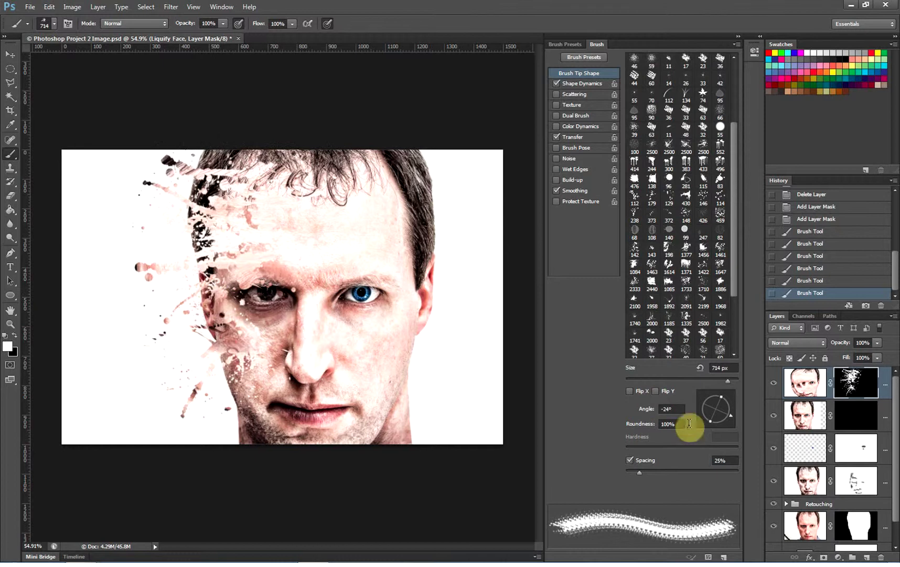
drag(726, 423, 730, 402)
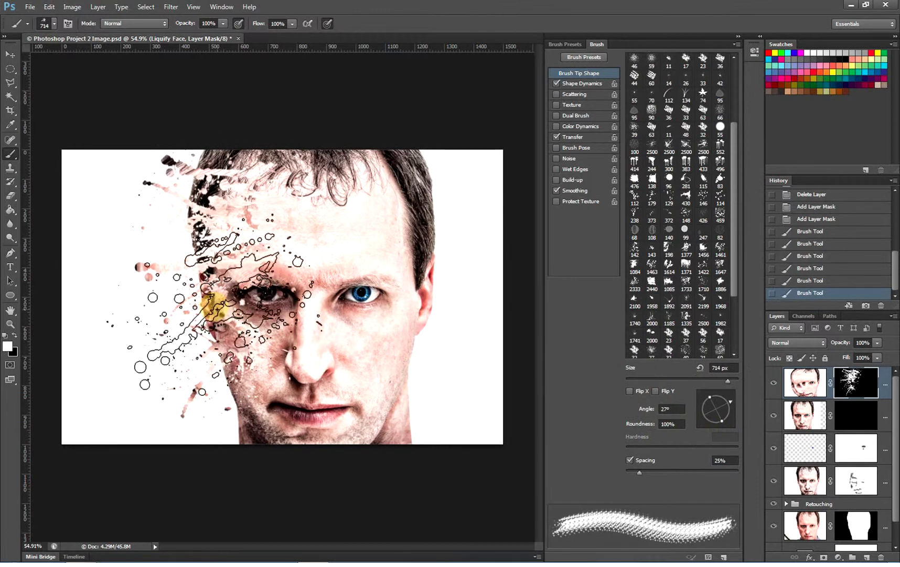
click(213, 304)
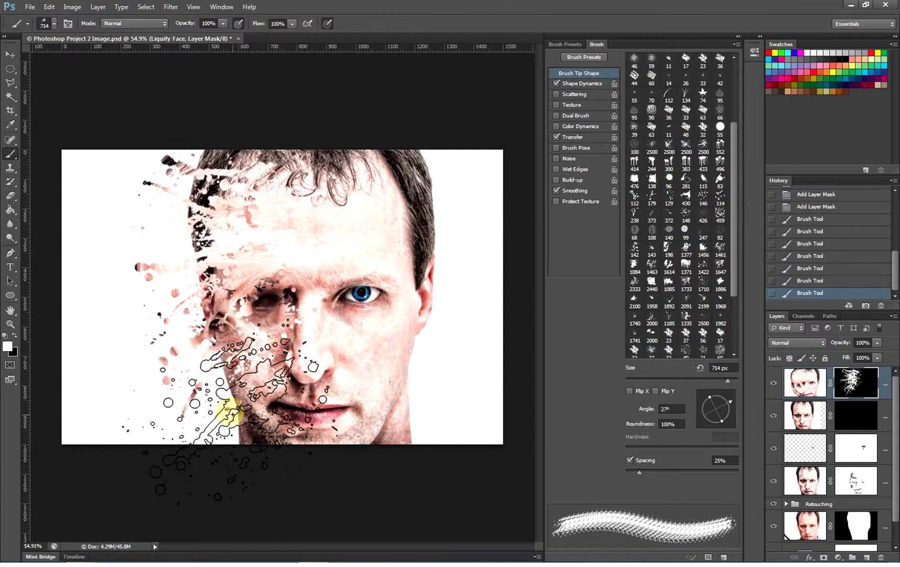
click(328, 293)
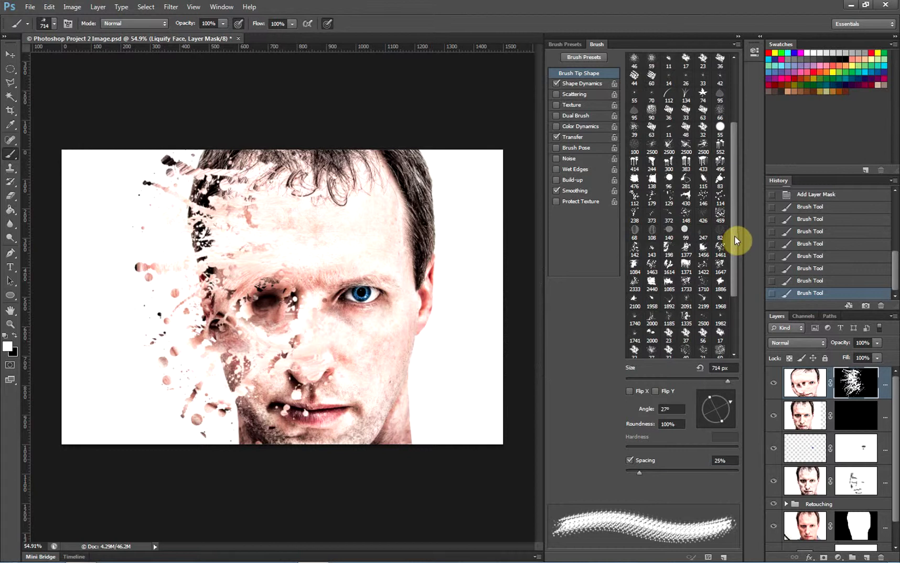
Step: Choose the 30 px soft round brush and enlarge it to 125 px for retouching the splatter mask
drag(738, 240, 740, 139)
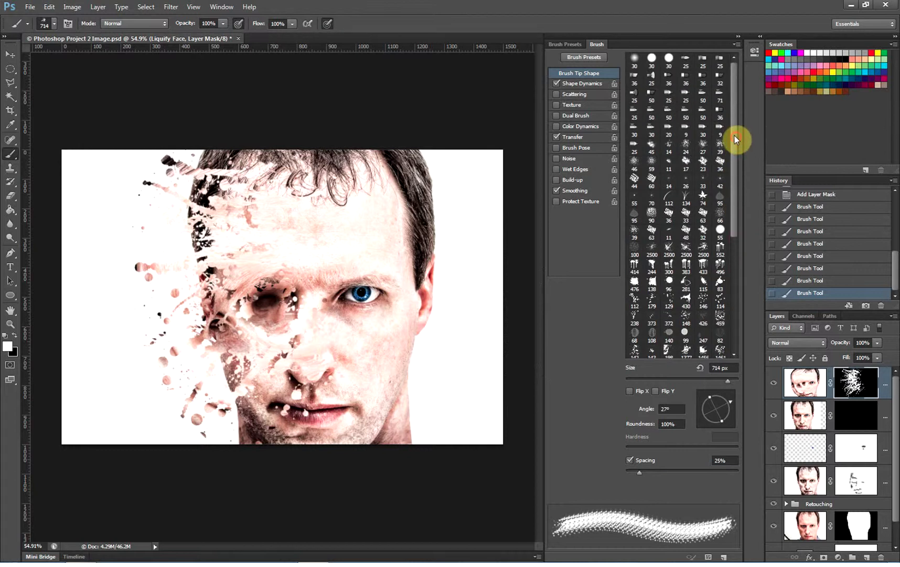
click(635, 59)
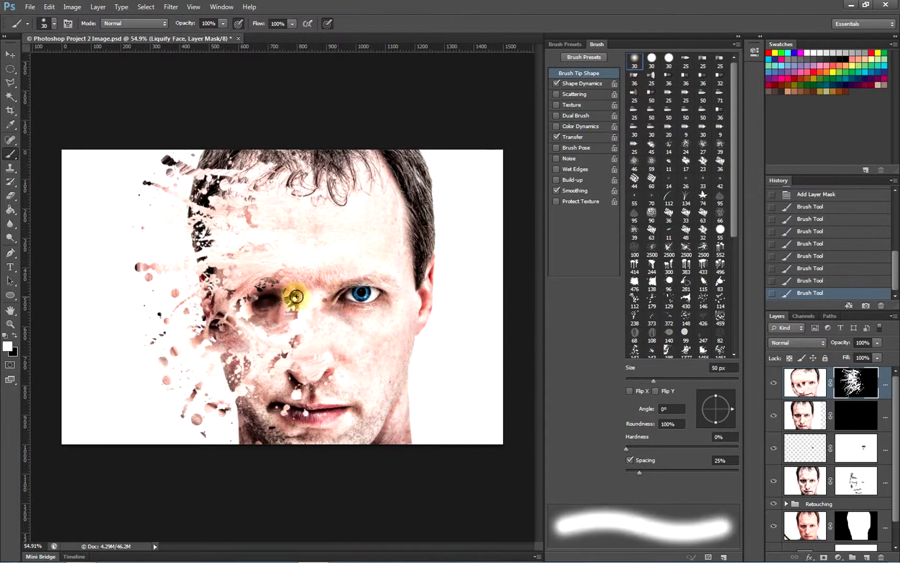
key(bracketright)
key(bracketright)
key(bracketright)
key(bracketright)
key(bracketright)
key(bracketright)
key(bracketright)
key(bracketright)
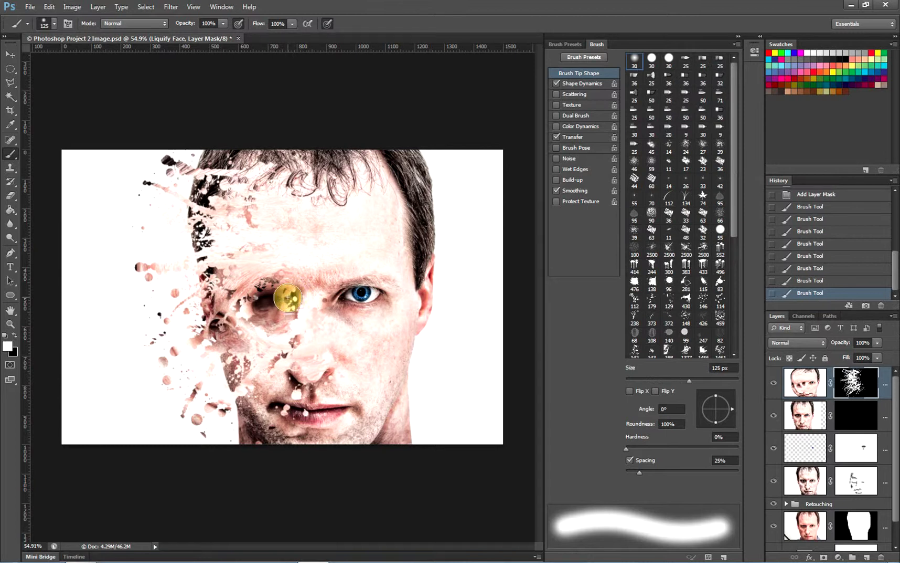
drag(288, 298, 269, 302)
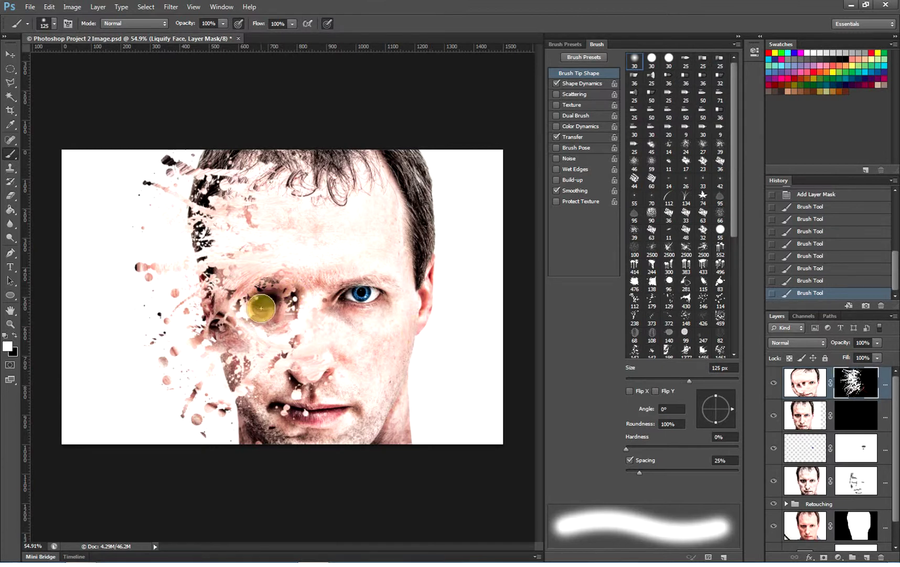
Step: Paint black on the Liquify Face mask over the left eye, nose, inner cheek and mouth to hide the splatter there
click(14, 335)
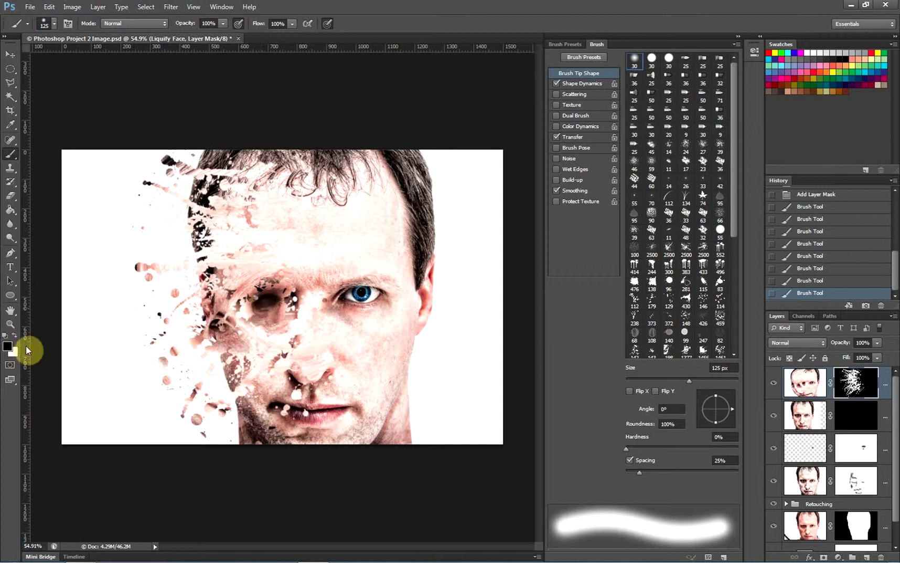
mouse_move(265, 296)
mouse_down()
mouse_move(289, 296)
mouse_move(276, 286)
mouse_move(301, 330)
mouse_move(307, 308)
mouse_move(314, 326)
mouse_move(315, 346)
mouse_move(307, 359)
mouse_move(301, 346)
mouse_move(296, 373)
mouse_move(328, 369)
mouse_move(332, 355)
mouse_move(280, 412)
mouse_move(302, 418)
mouse_up()
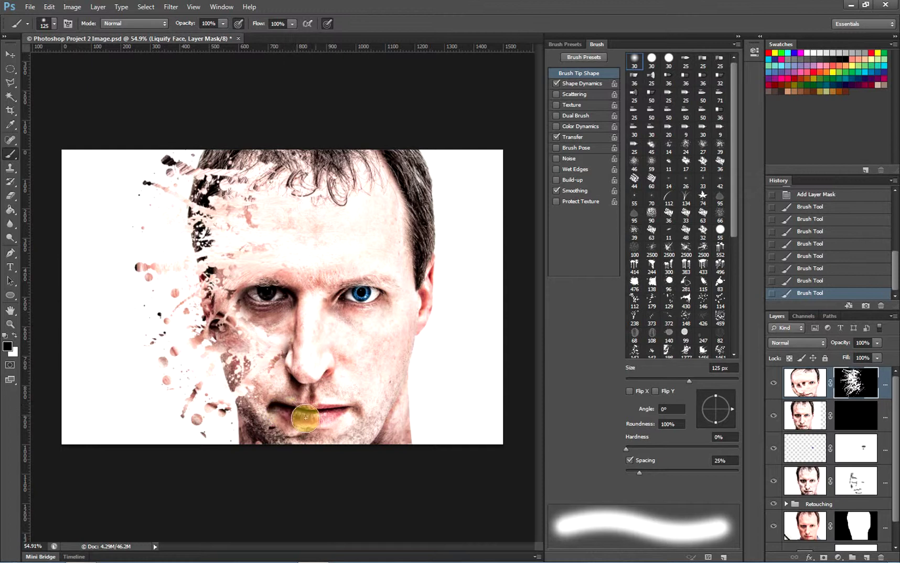
mouse_move(257, 294)
mouse_down()
mouse_move(252, 287)
mouse_move(274, 284)
mouse_up()
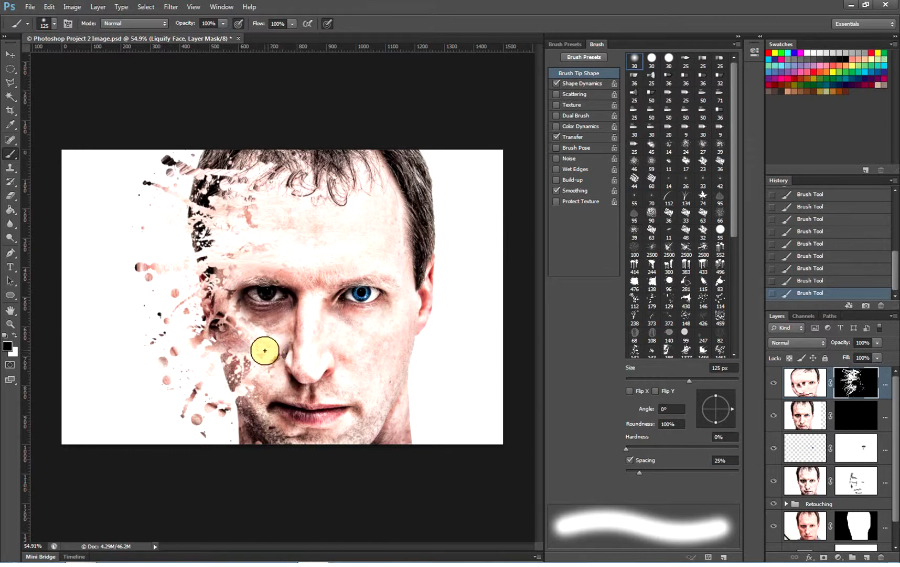
Step: Target the Moved Face layer's mask, choose the 383 px dripping paint brush and rotate its tip to -83°
click(846, 414)
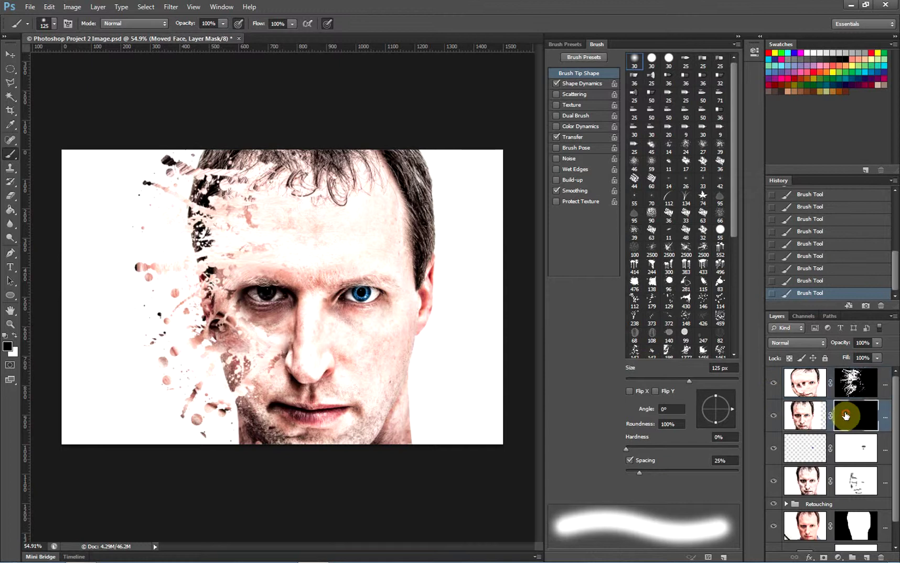
click(689, 266)
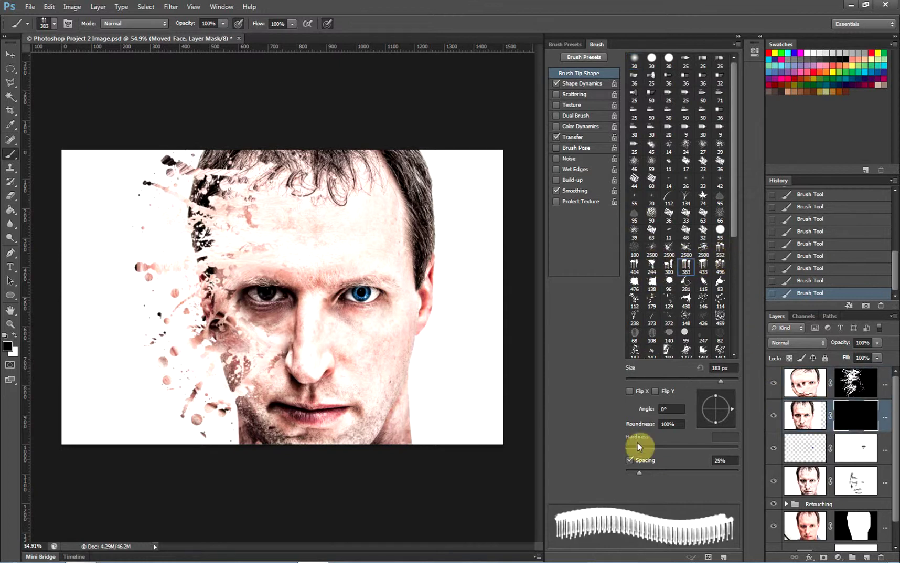
drag(735, 409, 717, 423)
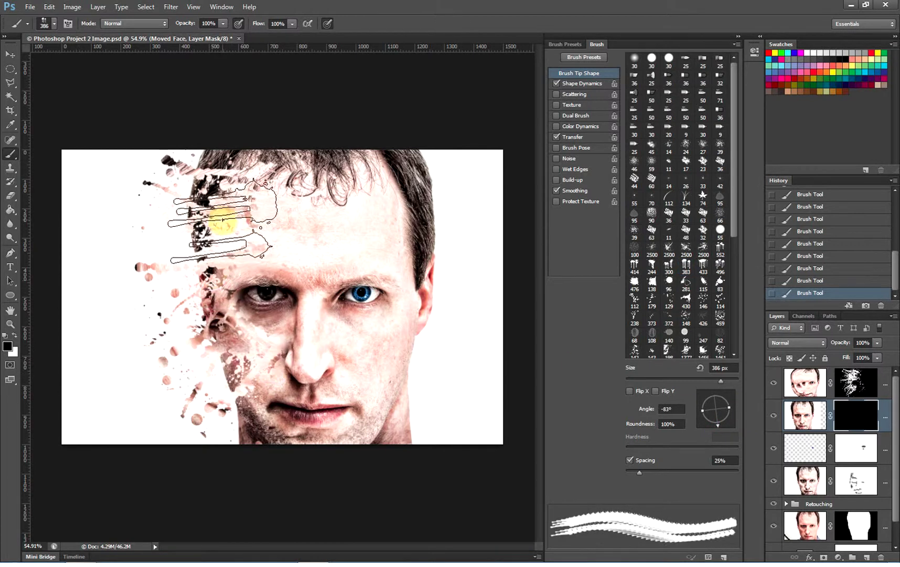
Step: Stamp white drips on the Moved Face mask over the left forehead and cheek at -83°, and across the temple with the tip rotated to -128°
key(x)
mouse_move(217, 212)
mouse_down()
mouse_move(196, 239)
mouse_move(197, 207)
mouse_move(191, 254)
mouse_move(211, 333)
mouse_move(225, 350)
mouse_move(186, 253)
mouse_move(208, 198)
mouse_up()
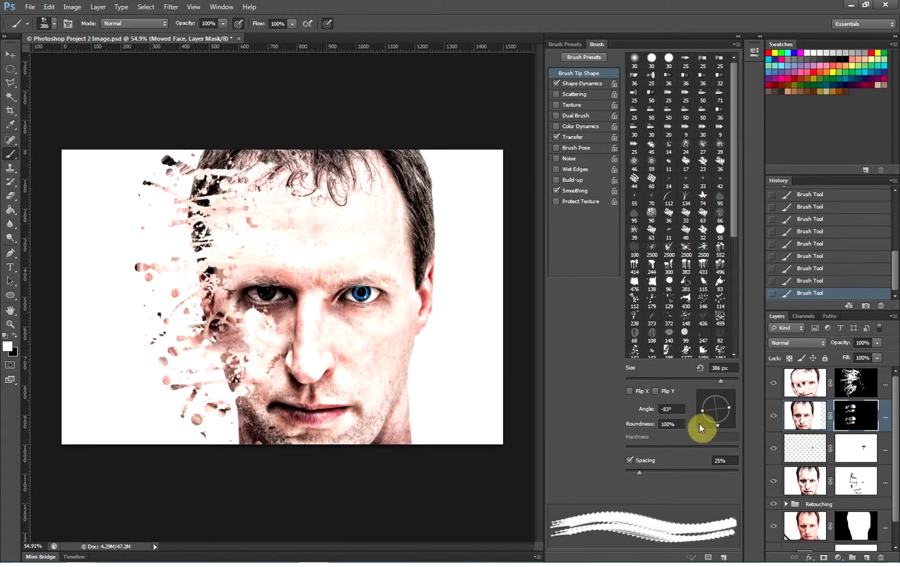
drag(712, 416, 728, 423)
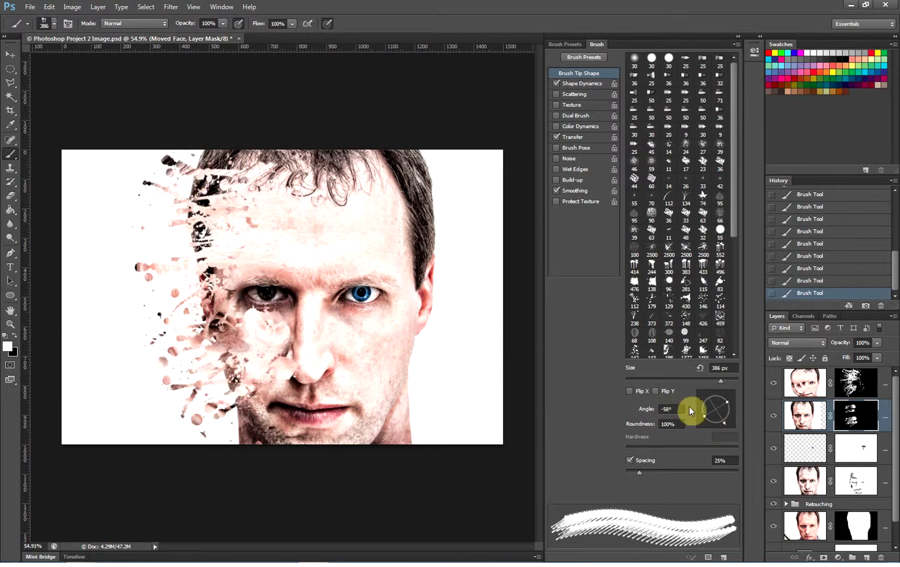
mouse_move(727, 426)
mouse_down()
mouse_move(707, 412)
mouse_move(706, 395)
mouse_move(698, 419)
mouse_move(669, 406)
mouse_move(708, 420)
mouse_move(412, 306)
mouse_move(201, 207)
mouse_move(191, 224)
mouse_up()
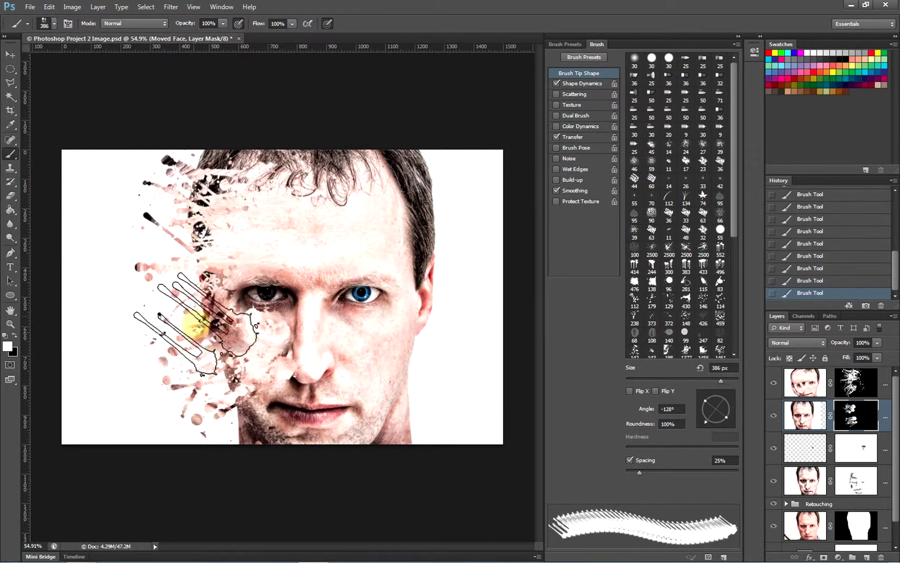
drag(191, 317, 284, 406)
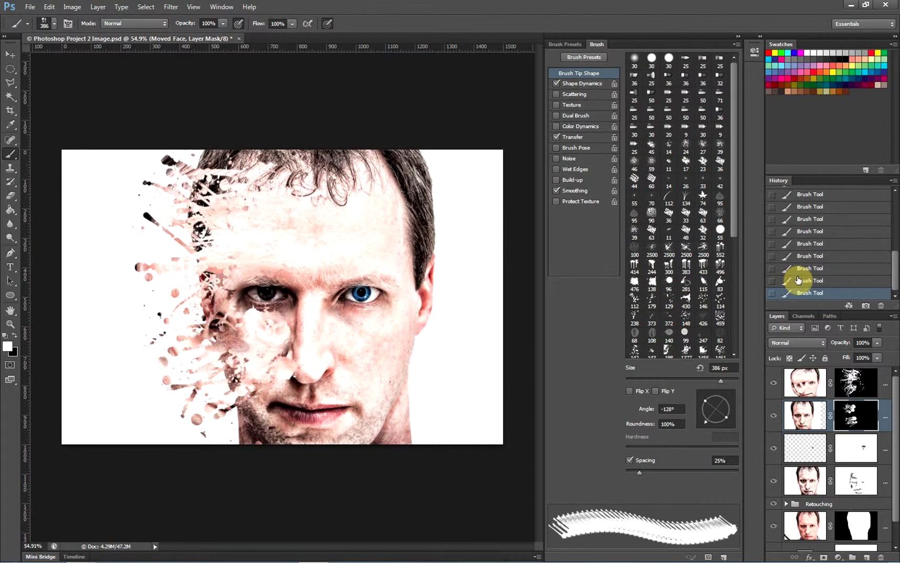
Step: Stamp black with the 179 px splatter brush on the Liquify Face mask to break up the outer droplets beside the cheek and temple
click(653, 300)
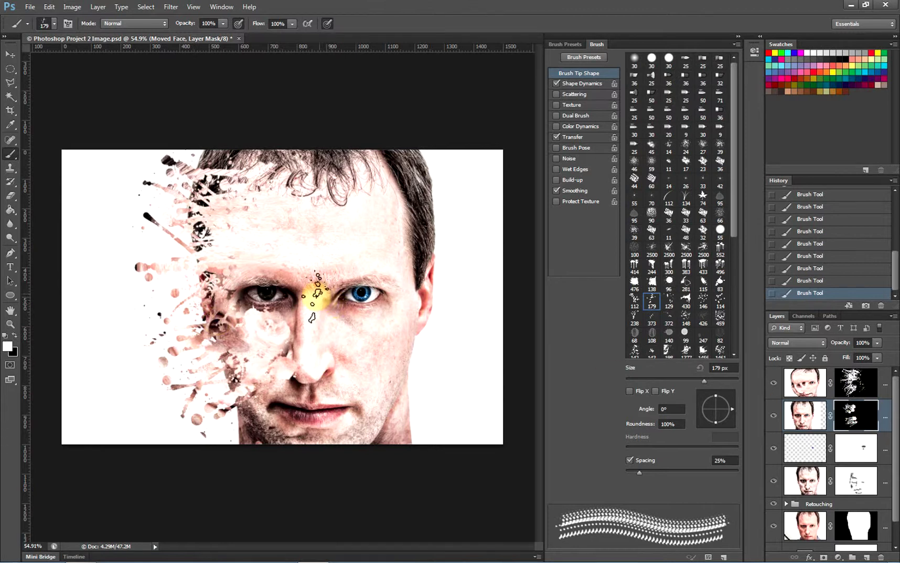
key(x)
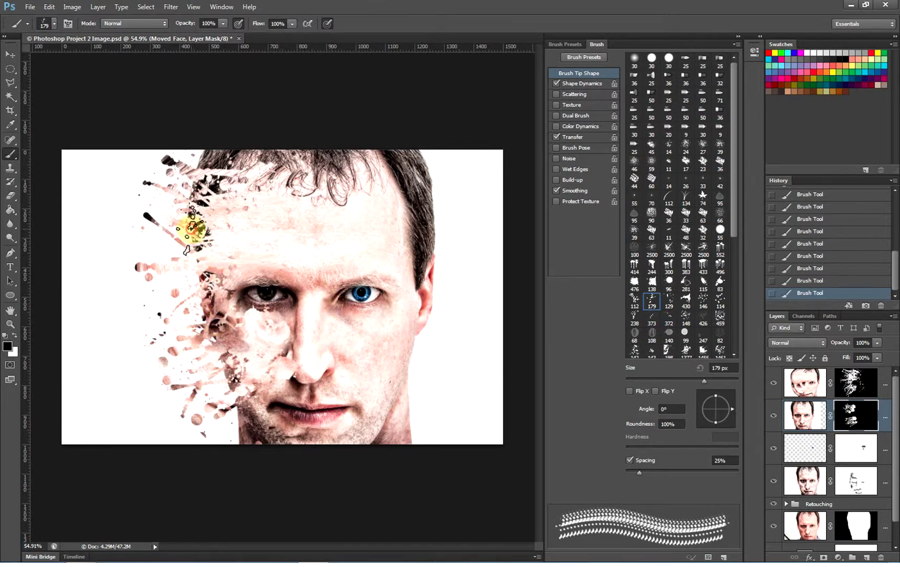
click(859, 386)
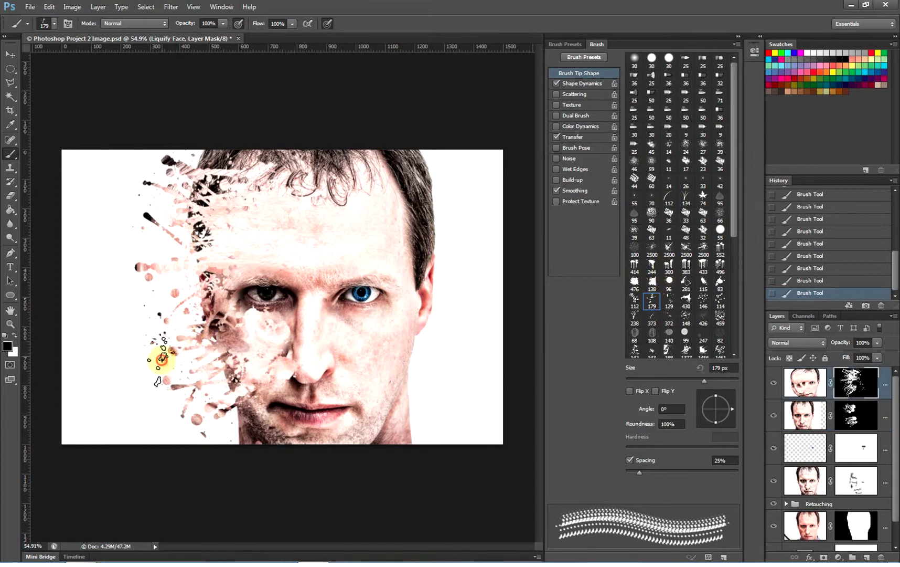
click(199, 347)
mouse_move(150, 267)
mouse_down()
mouse_move(141, 261)
mouse_move(151, 275)
mouse_move(148, 211)
mouse_up()
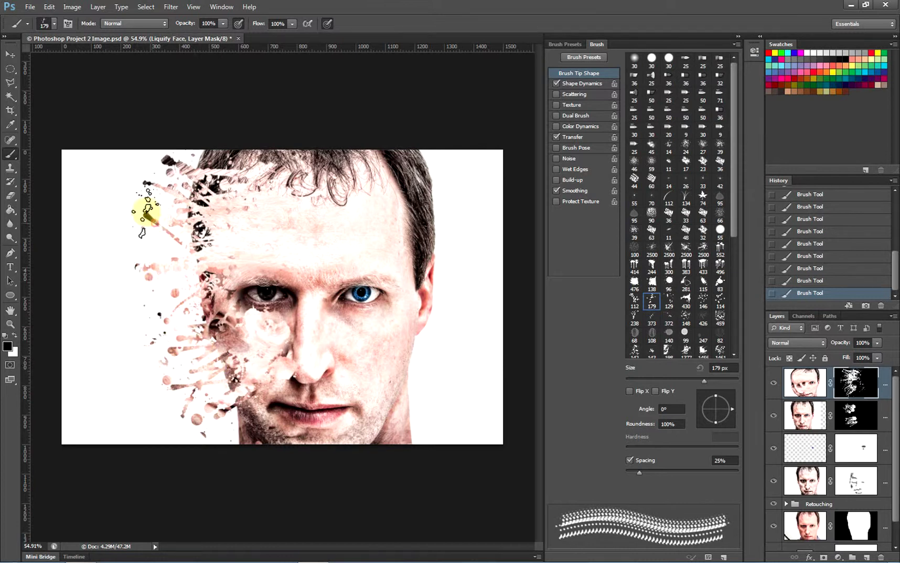
Step: Stamp black splatters on the Moved Face mask to break up the drips beside the temple and upper hairline
click(855, 414)
click(161, 228)
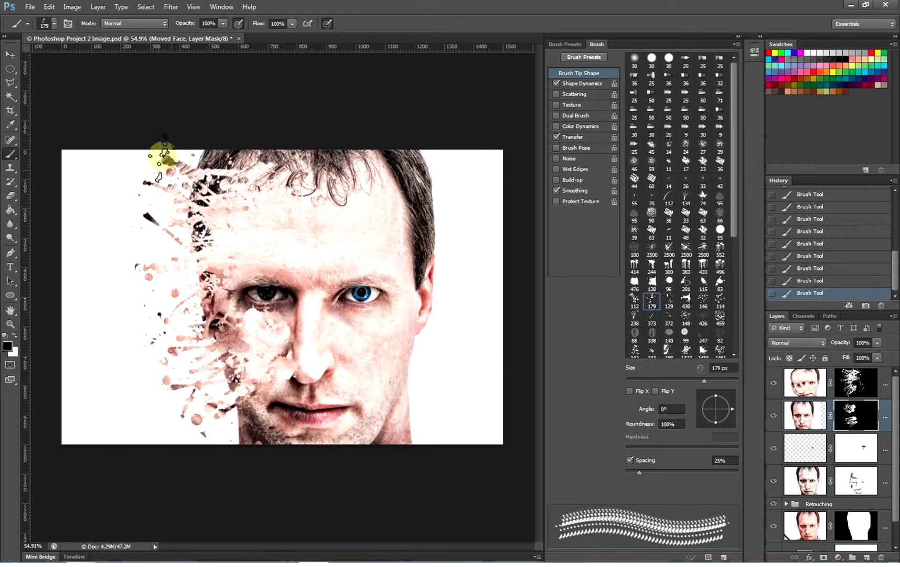
click(168, 157)
mouse_move(164, 171)
mouse_down()
mouse_move(177, 177)
mouse_move(177, 207)
mouse_move(184, 193)
mouse_up()
Step: Stamp black splatters on the Liquify Face mask along the left hairline and over the cheek beside the nose
click(856, 382)
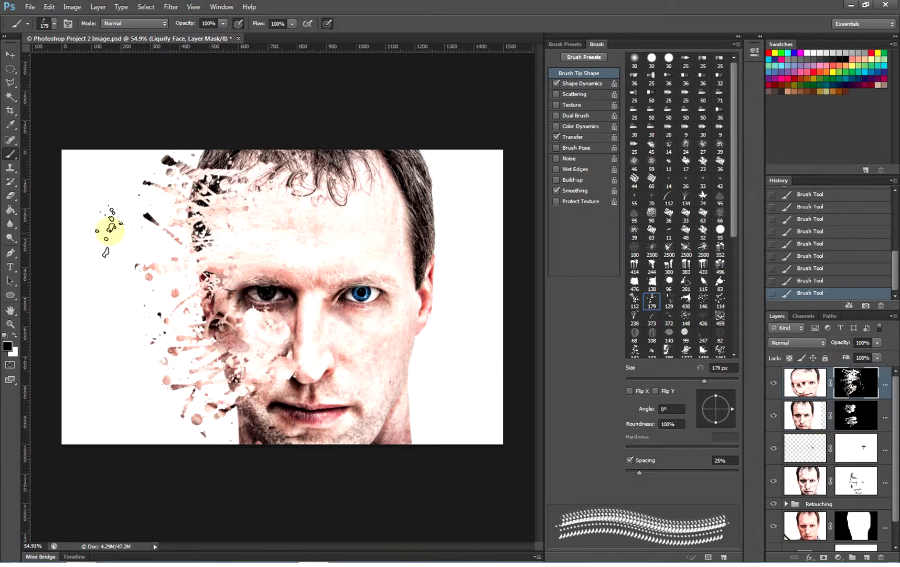
mouse_move(191, 184)
mouse_down()
mouse_move(201, 181)
mouse_move(195, 165)
mouse_up()
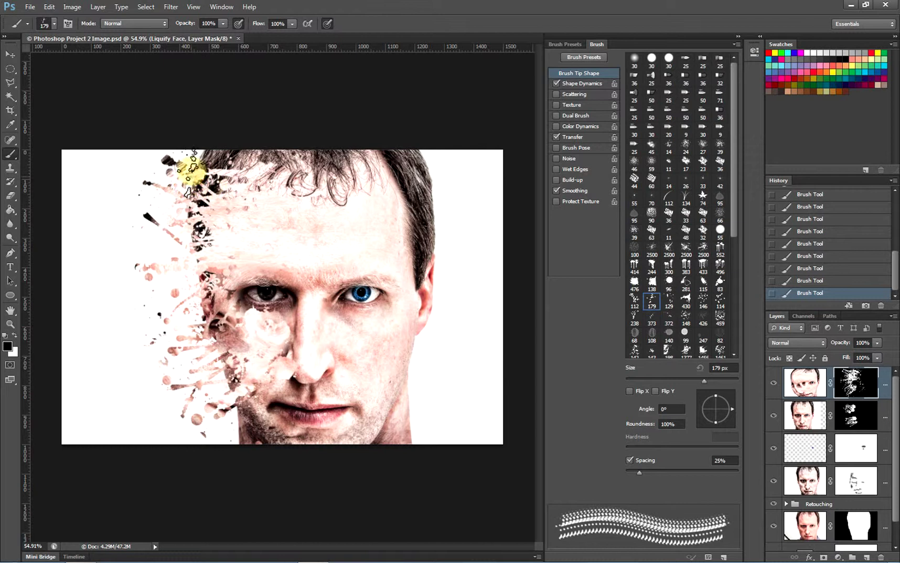
mouse_move(260, 348)
mouse_down()
mouse_move(238, 316)
mouse_move(271, 321)
mouse_move(281, 353)
mouse_up()
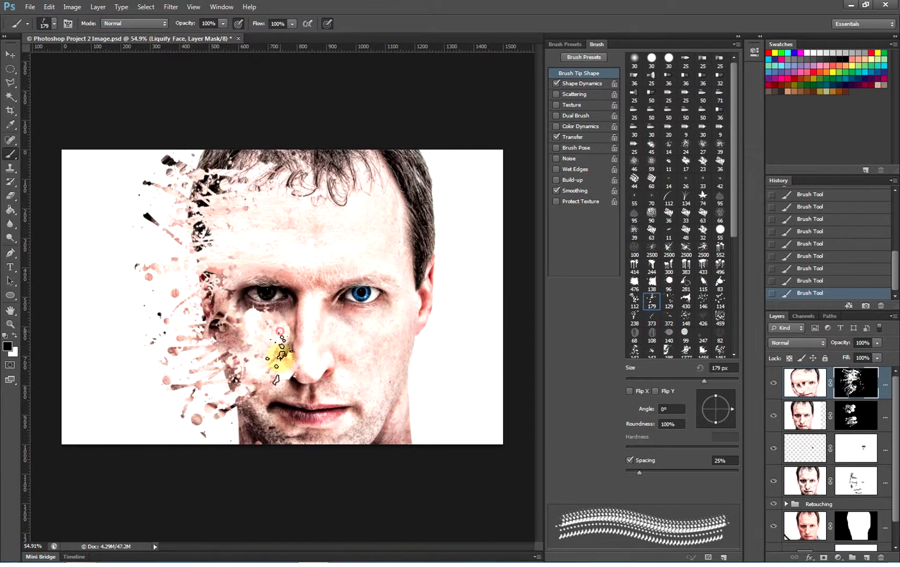
Step: Paint black with the 30 px soft round brush on the Liquify Face and Moved Face masks under the left eye and beside the nose
click(637, 59)
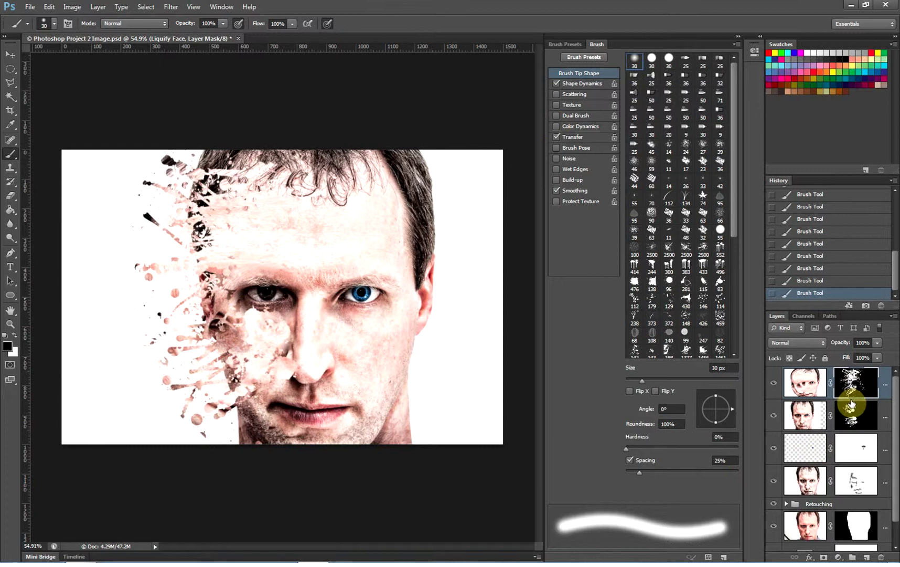
mouse_move(267, 372)
mouse_down()
mouse_move(229, 356)
mouse_move(247, 319)
mouse_up()
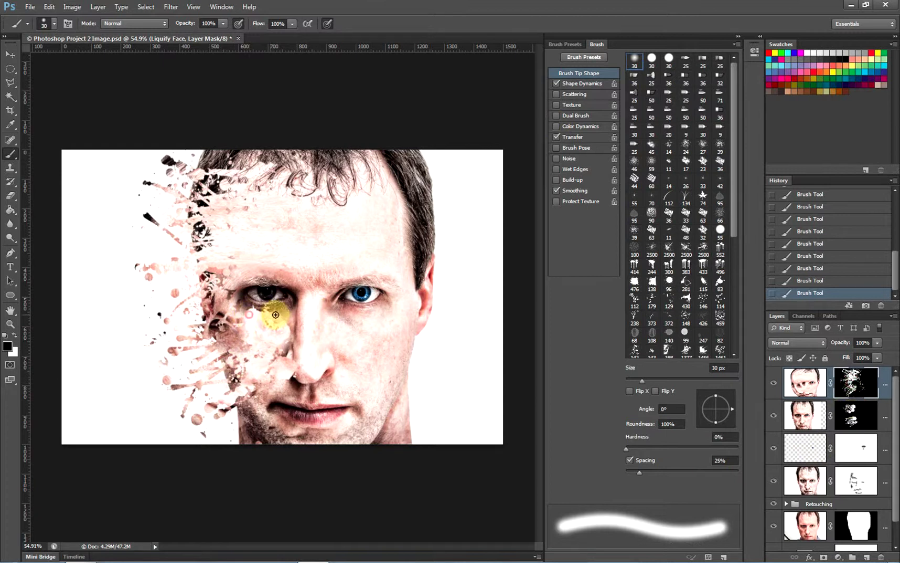
click(842, 415)
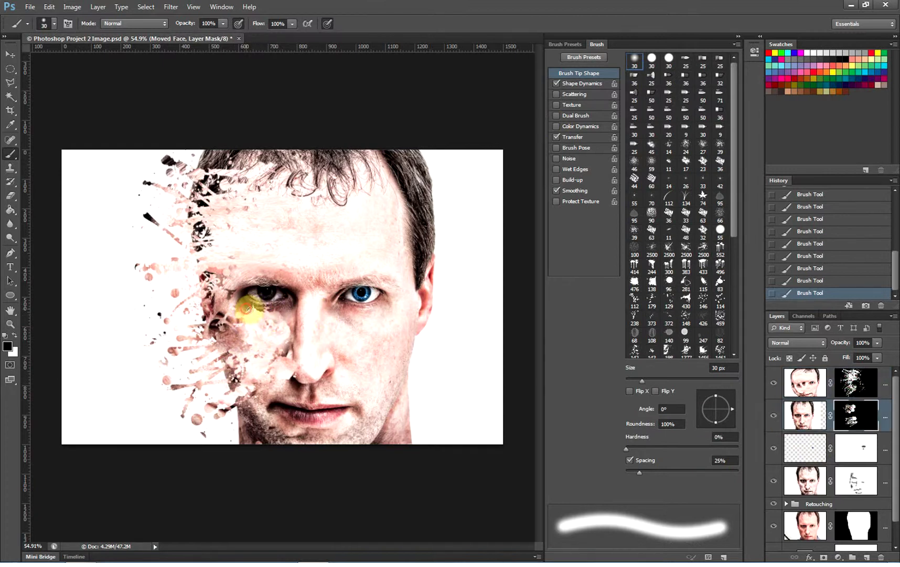
mouse_move(248, 308)
mouse_down()
mouse_move(281, 312)
mouse_move(247, 307)
mouse_move(279, 309)
mouse_move(288, 338)
mouse_move(270, 362)
mouse_move(291, 353)
mouse_move(300, 361)
mouse_move(287, 348)
mouse_move(291, 383)
mouse_move(283, 353)
mouse_up()
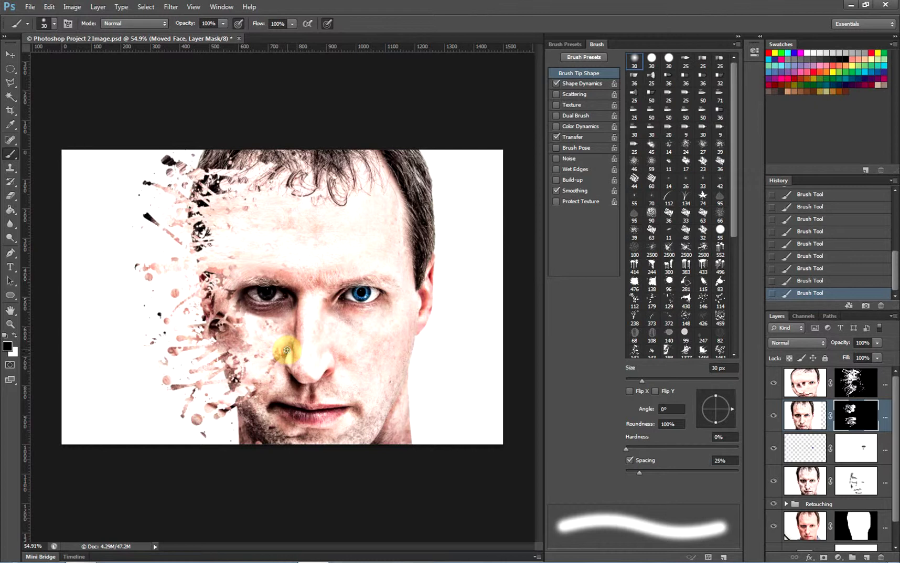
drag(287, 350, 287, 391)
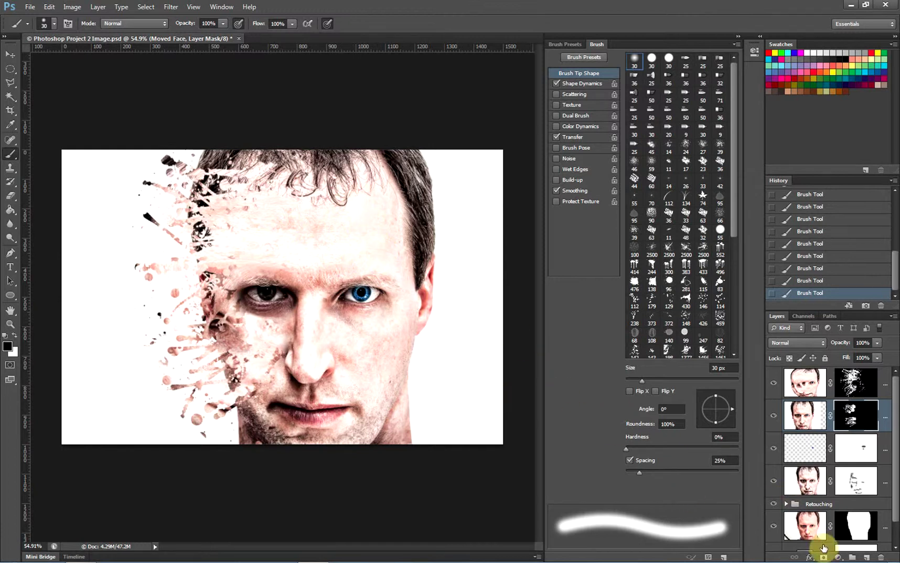
Step: Add a white (ffffff) Solid Color fill layer above the Moved Face layer
click(838, 557)
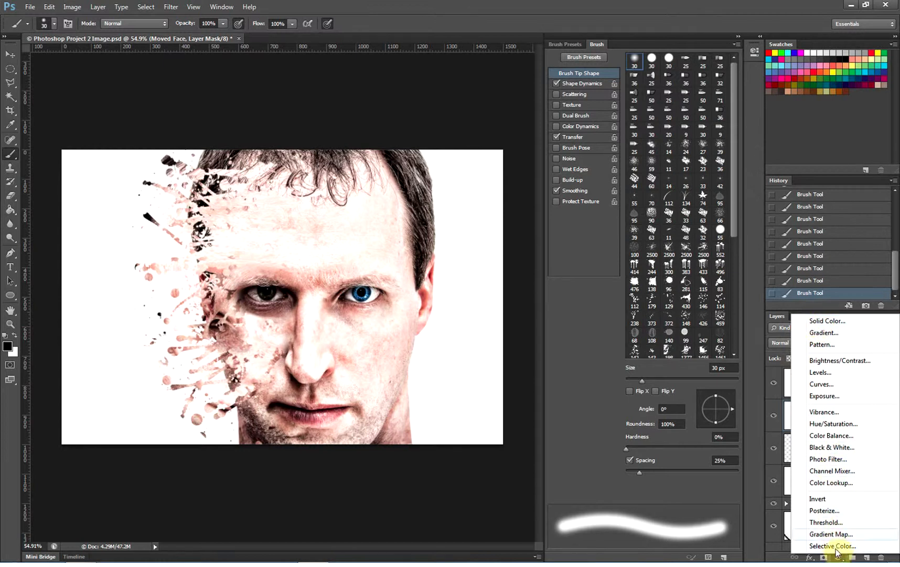
click(823, 322)
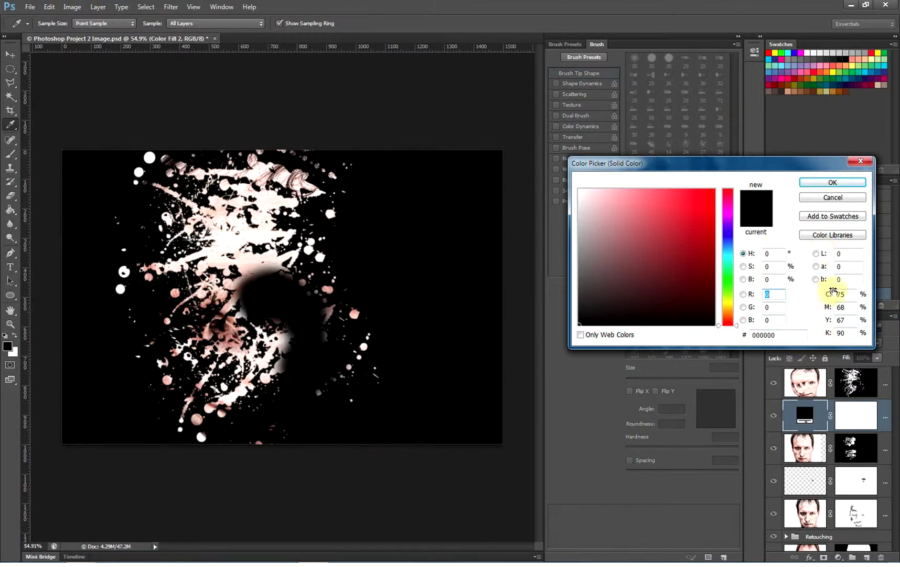
click(809, 52)
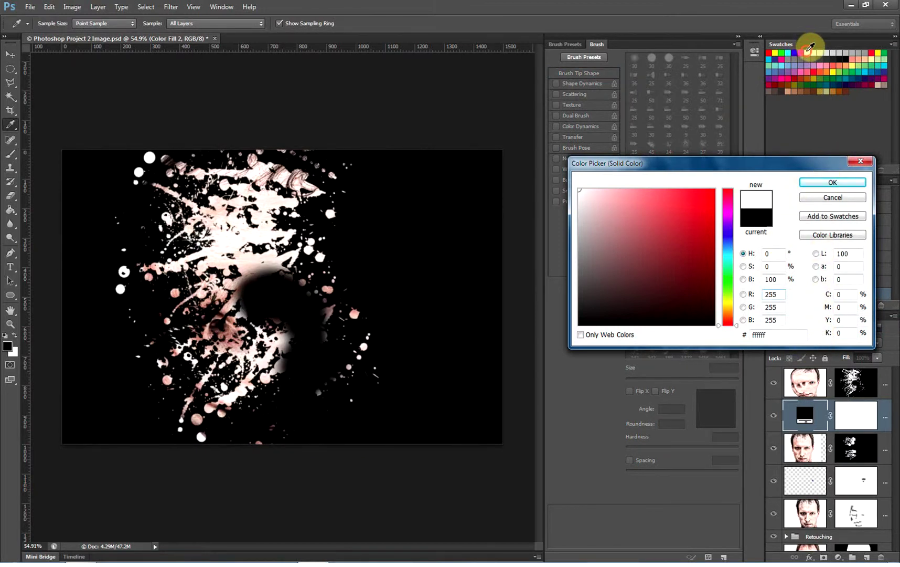
click(833, 182)
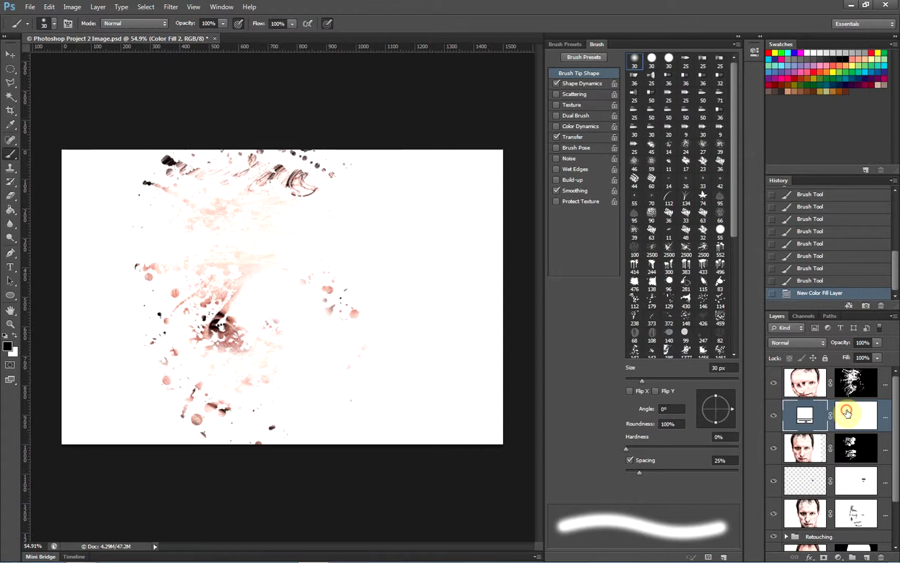
Step: Invert the white fill layer's mask to black and move the layer directly below the Moved Face layer
click(863, 415)
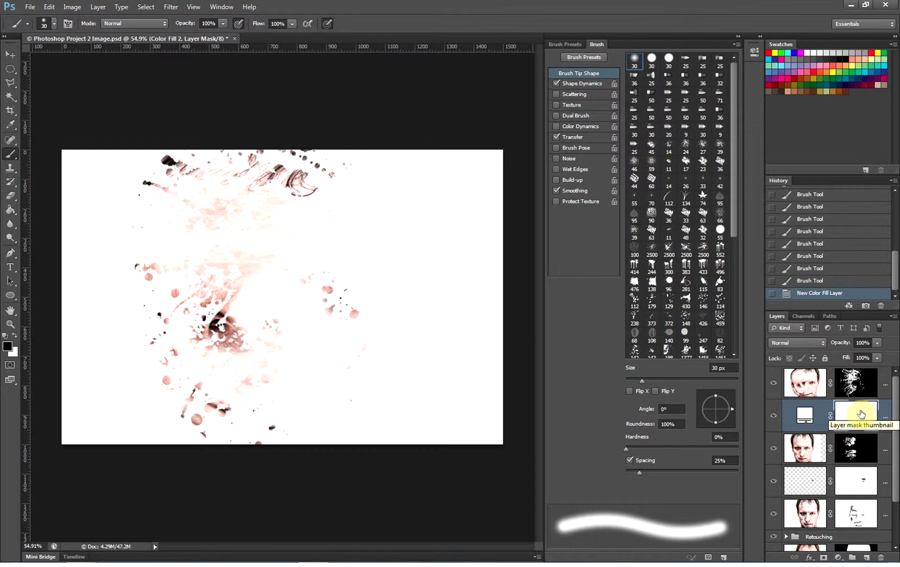
drag(861, 414, 863, 416)
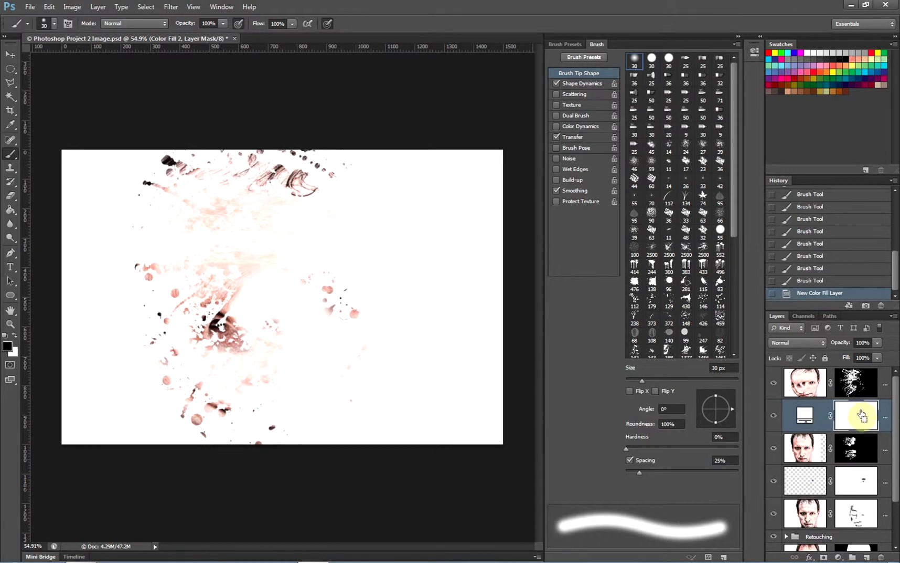
key(ctrl+i)
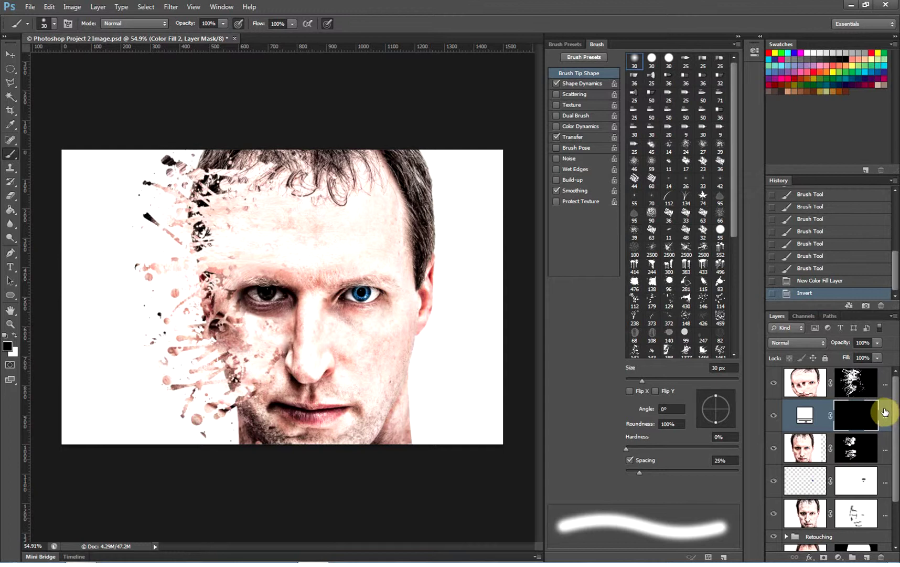
drag(886, 408, 876, 456)
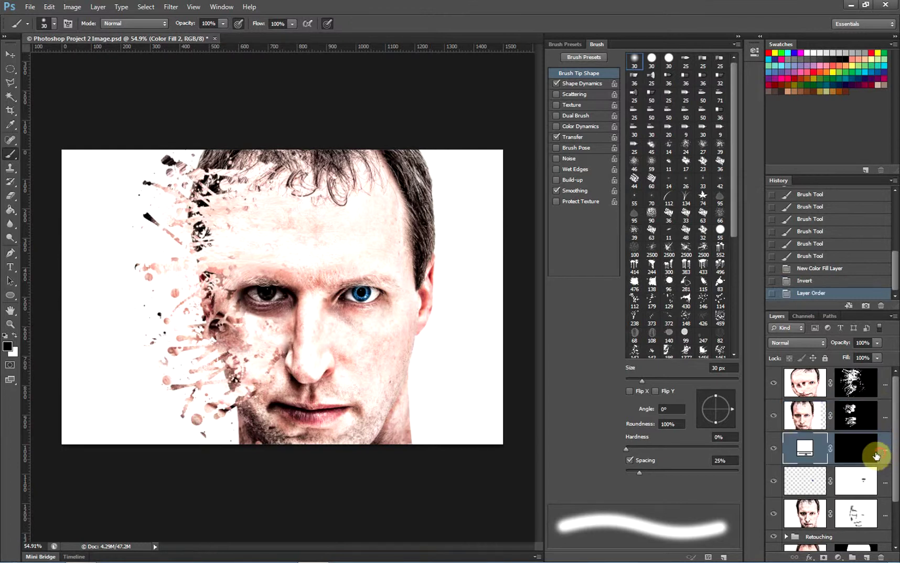
click(808, 420)
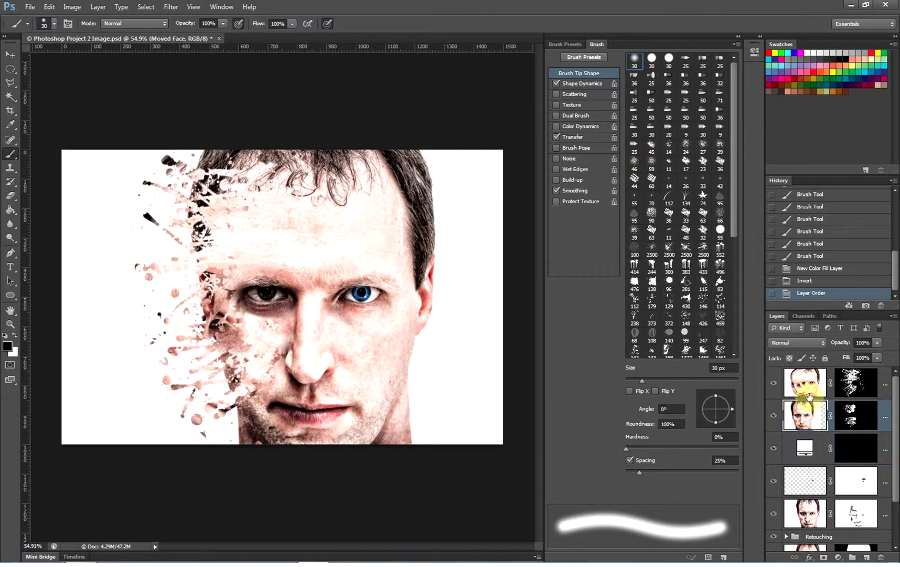
click(804, 443)
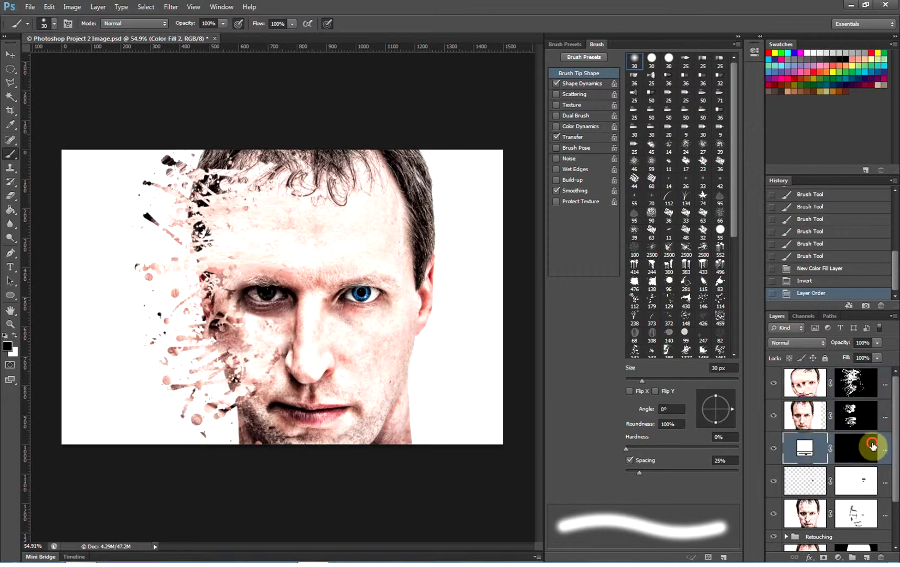
Step: Stamp white splatters on the white fill layer's mask over the forehead with the 115 px splatter brush
click(865, 449)
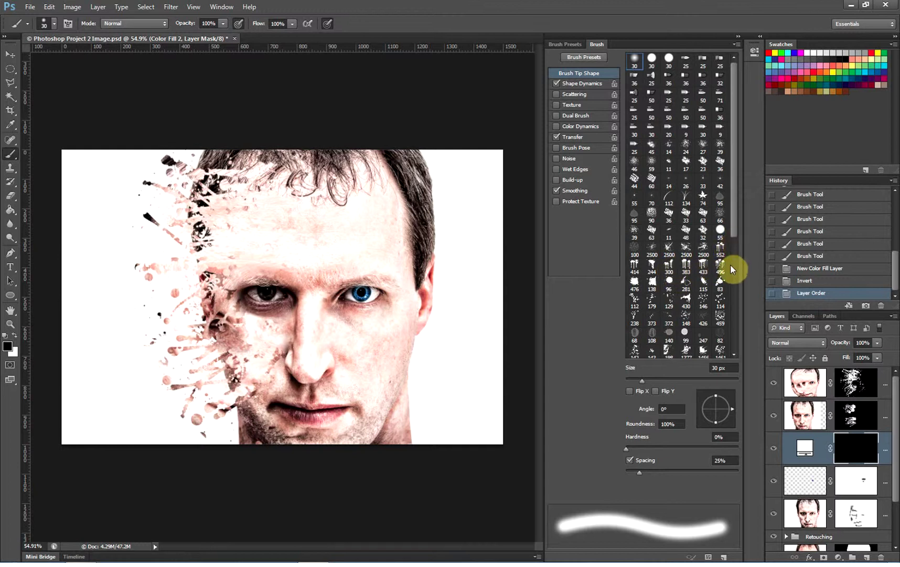
click(704, 282)
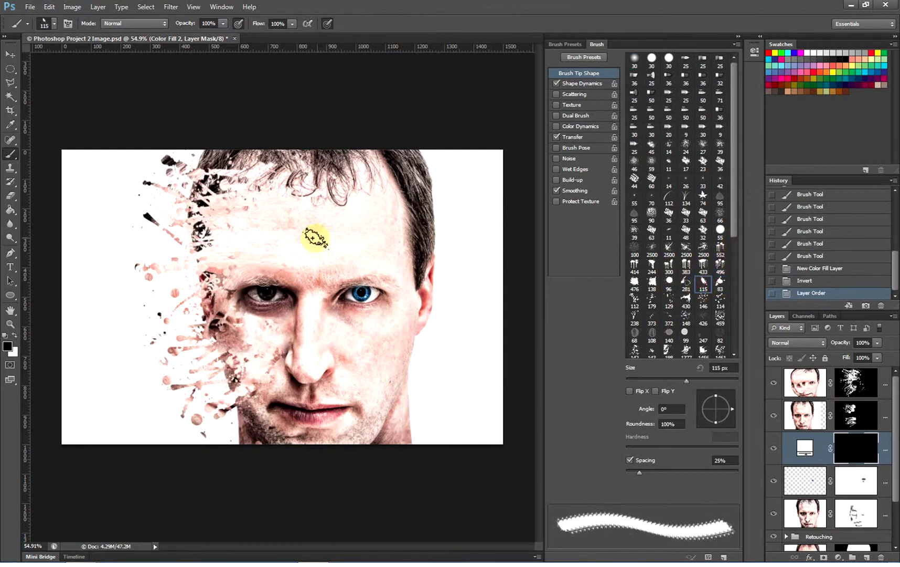
click(290, 217)
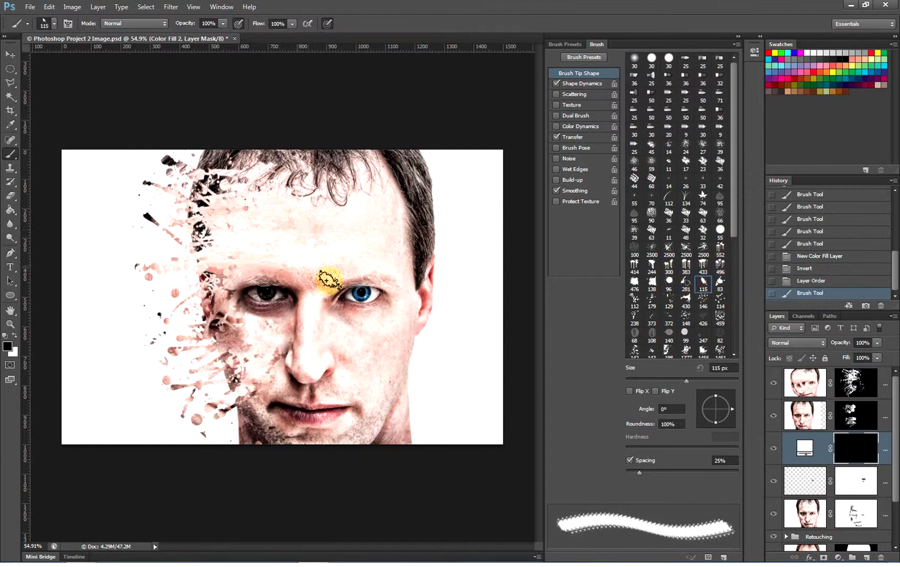
click(854, 445)
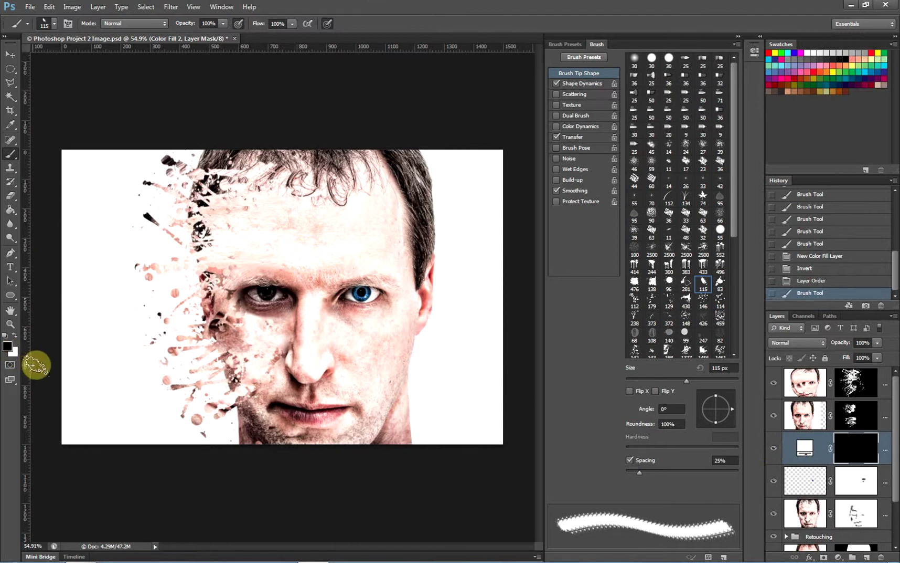
key(x)
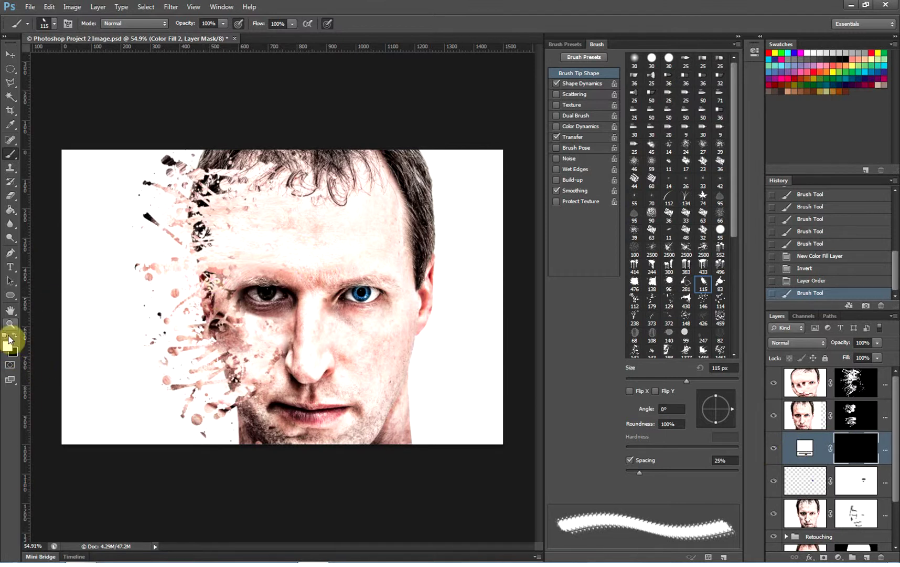
click(297, 202)
click(322, 253)
click(301, 238)
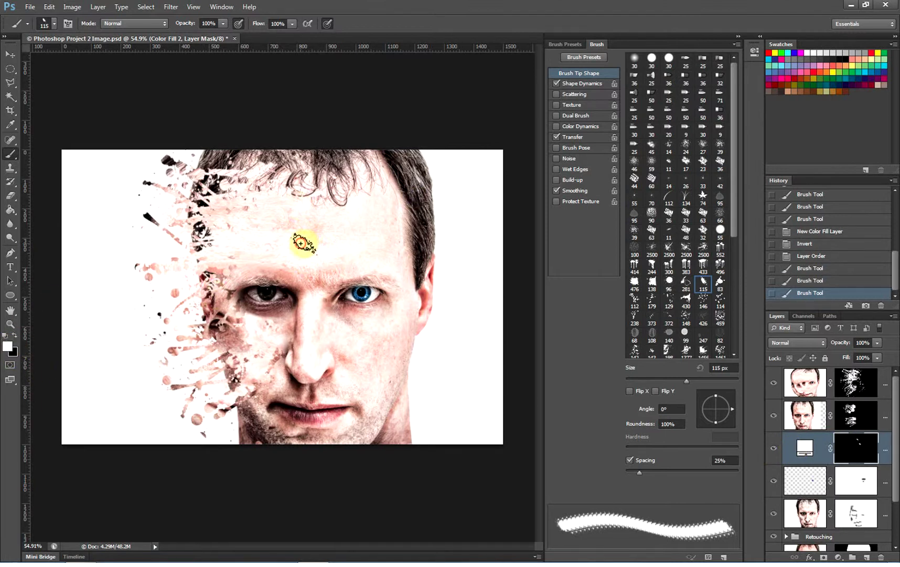
click(330, 236)
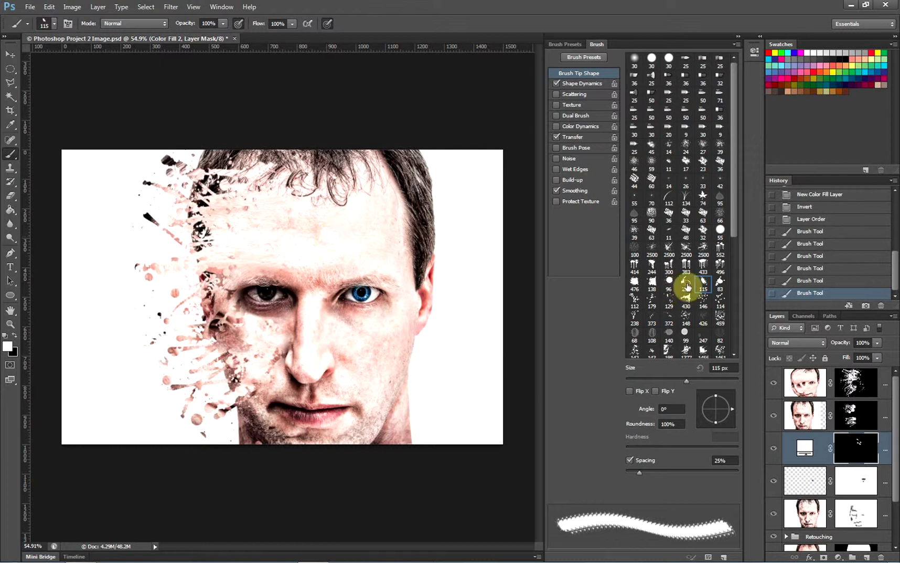
Step: Stamp white splatters on the white fill layer's mask across the forehead and hairline with the 281 px and 244 px brushes, rotating the latter to 73°
click(687, 286)
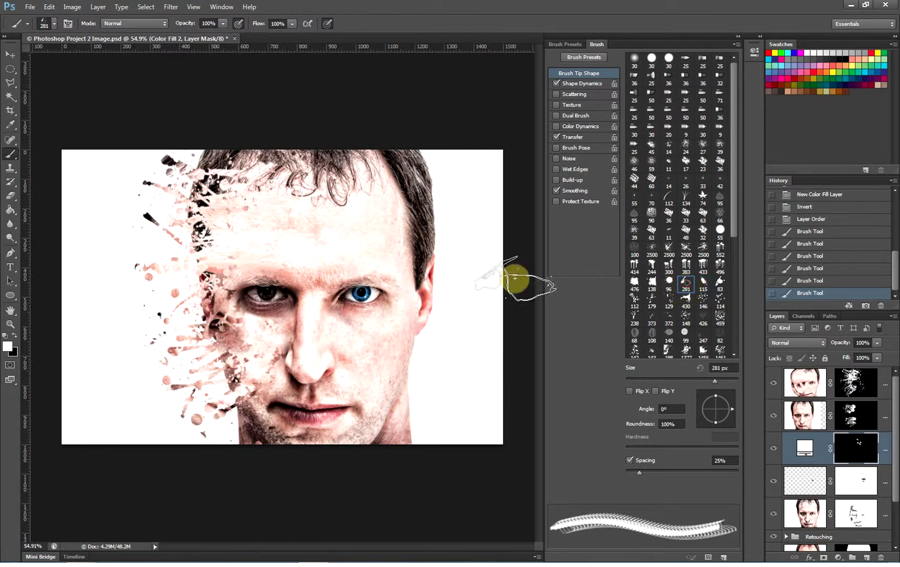
click(244, 279)
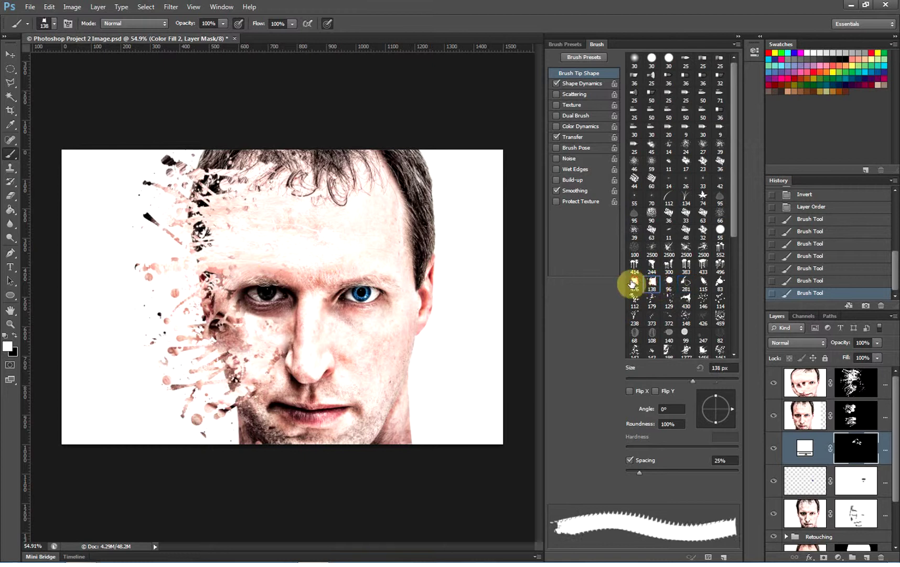
click(651, 265)
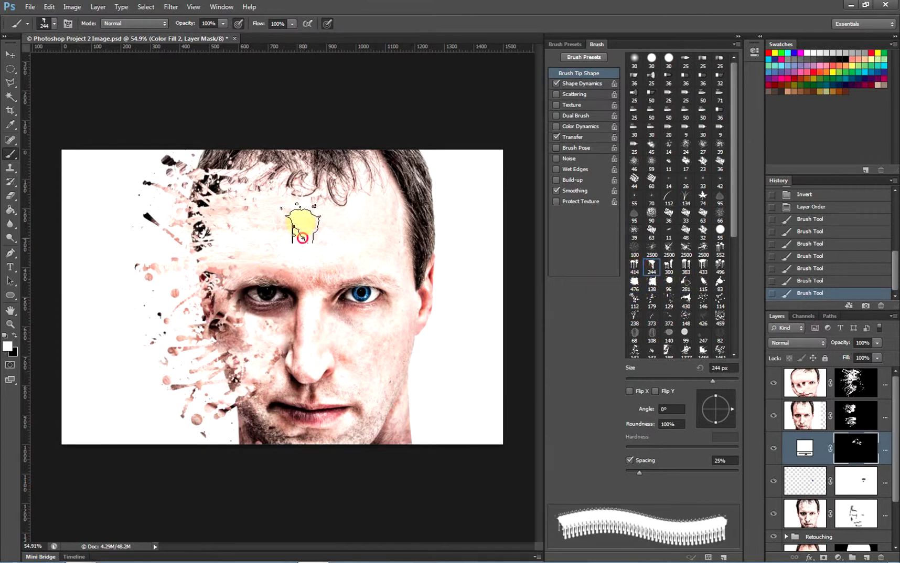
click(245, 290)
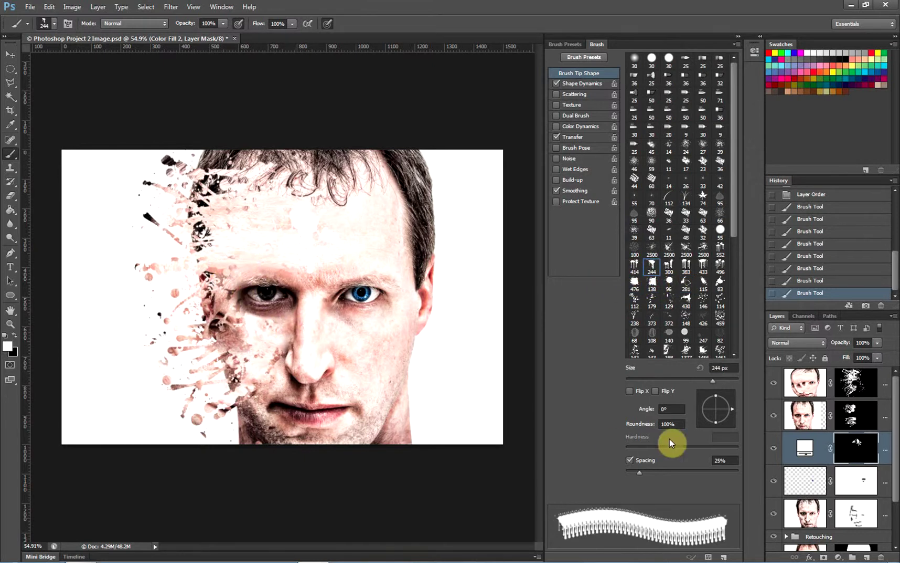
drag(727, 409, 720, 401)
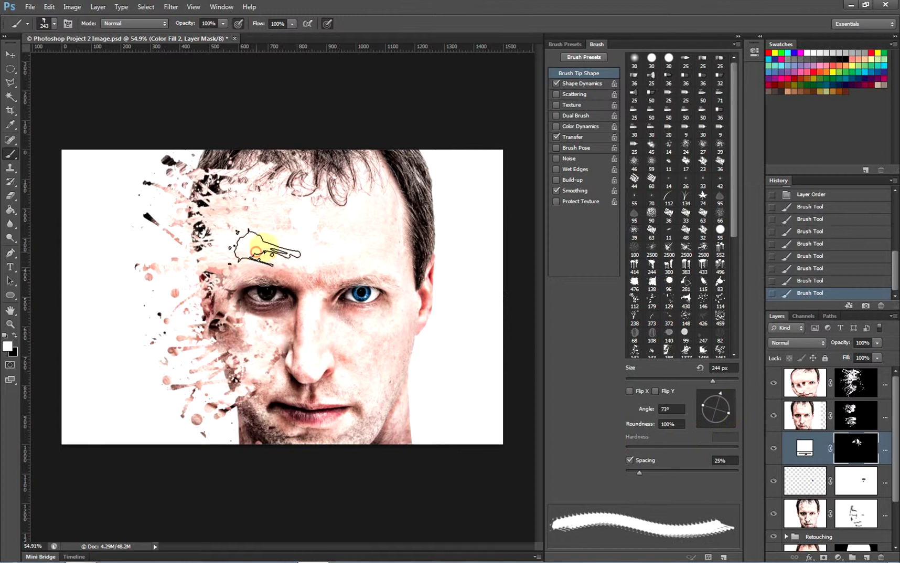
click(316, 190)
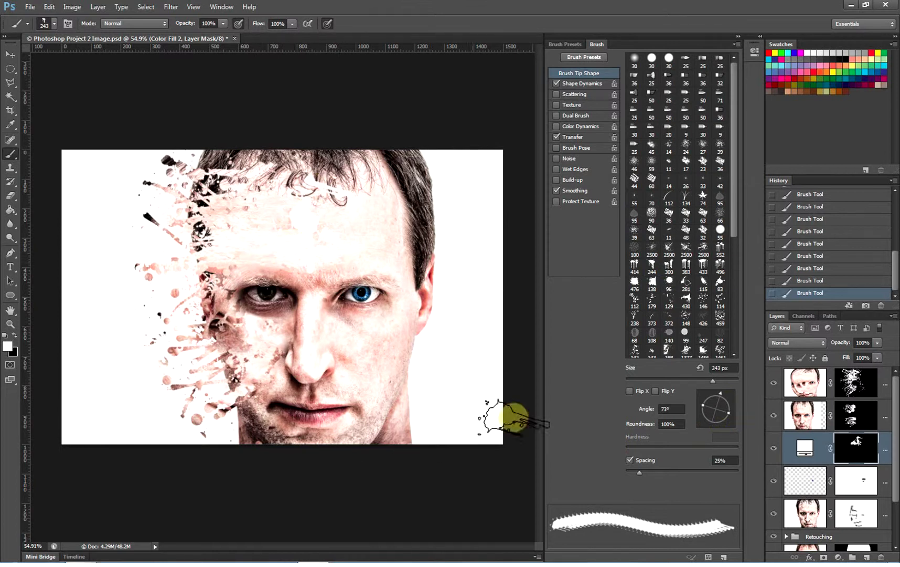
Step: Stamp small white specks on the white fill layer's mask around the nose, mouth and chin with the 146, 114, 129 and 148 px splatter brushes
click(703, 300)
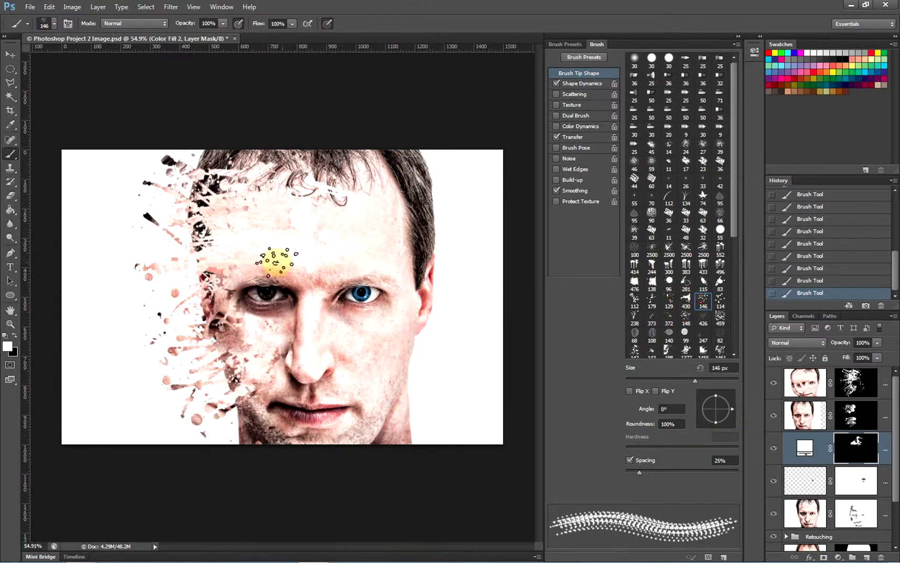
click(303, 341)
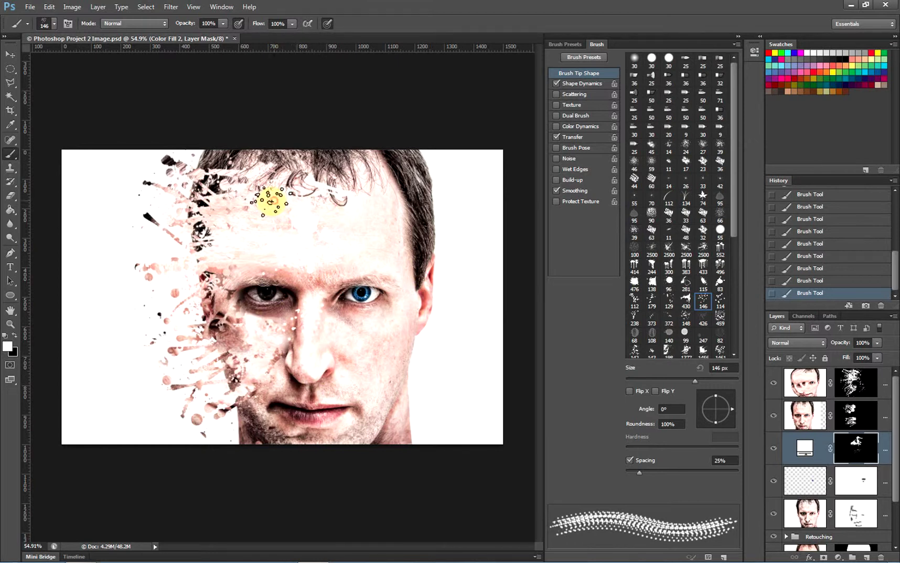
click(273, 389)
click(297, 438)
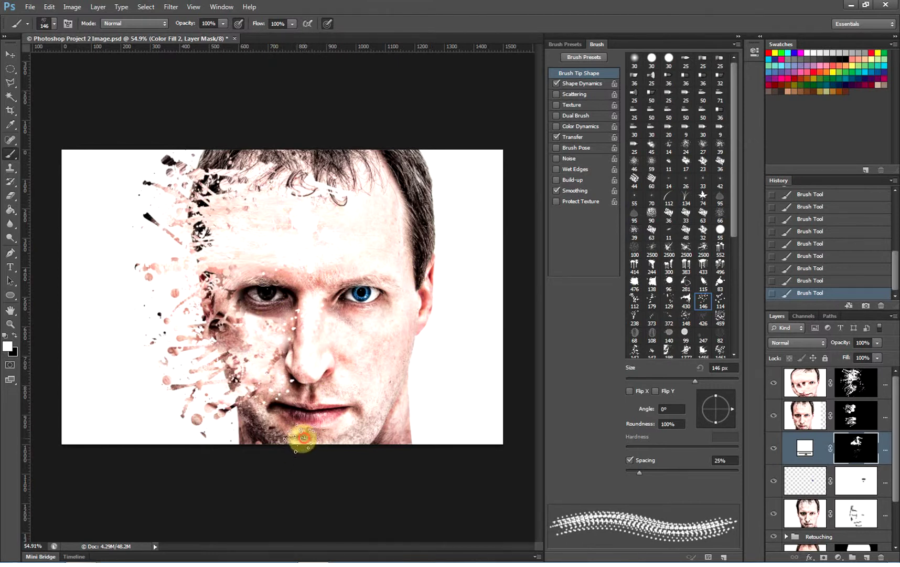
click(720, 299)
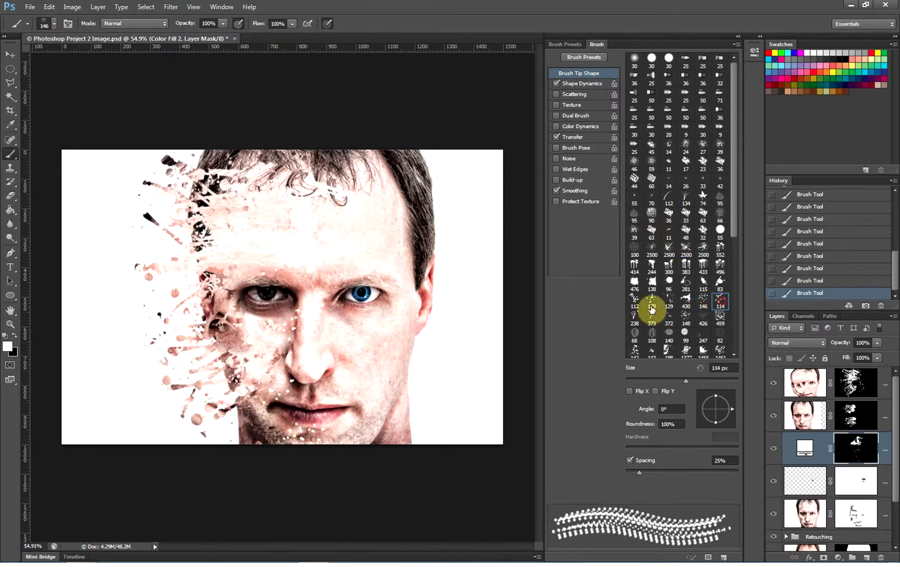
click(266, 429)
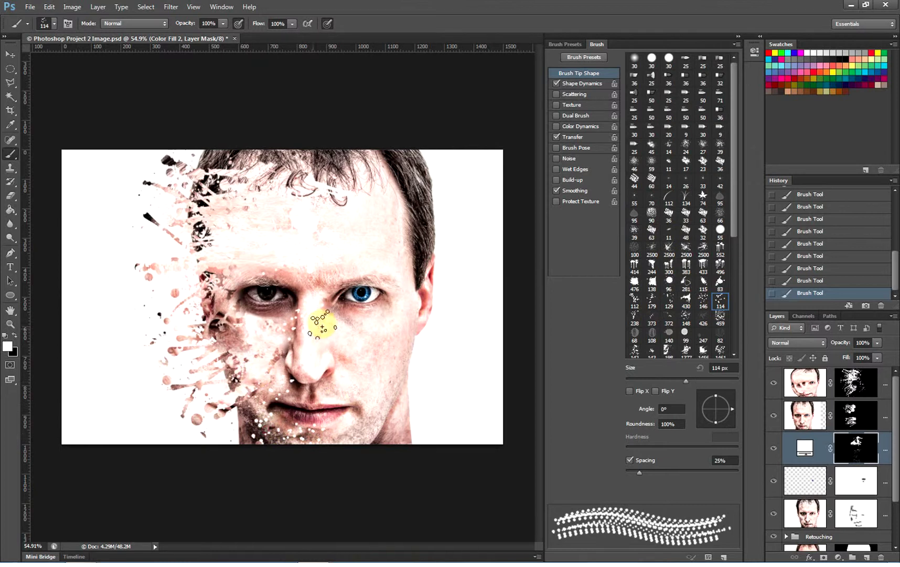
click(670, 301)
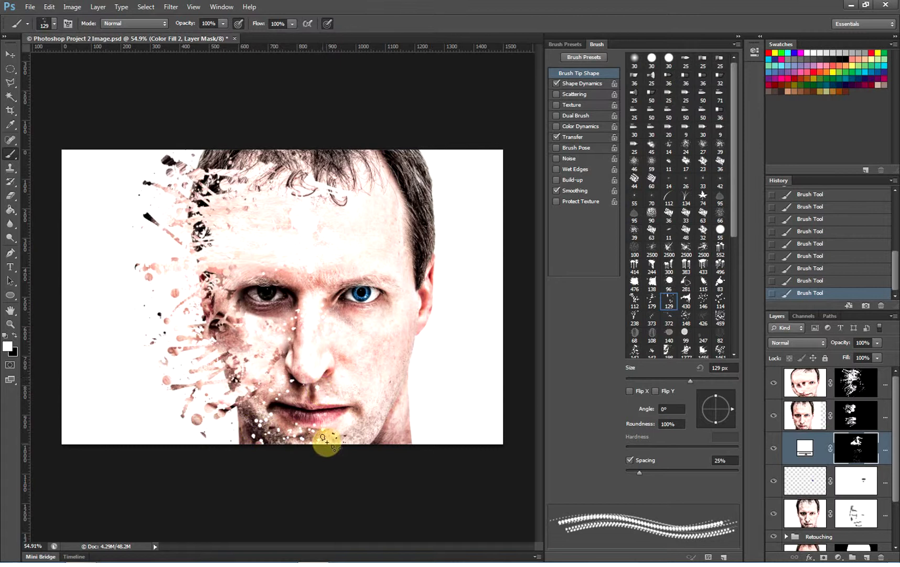
click(694, 319)
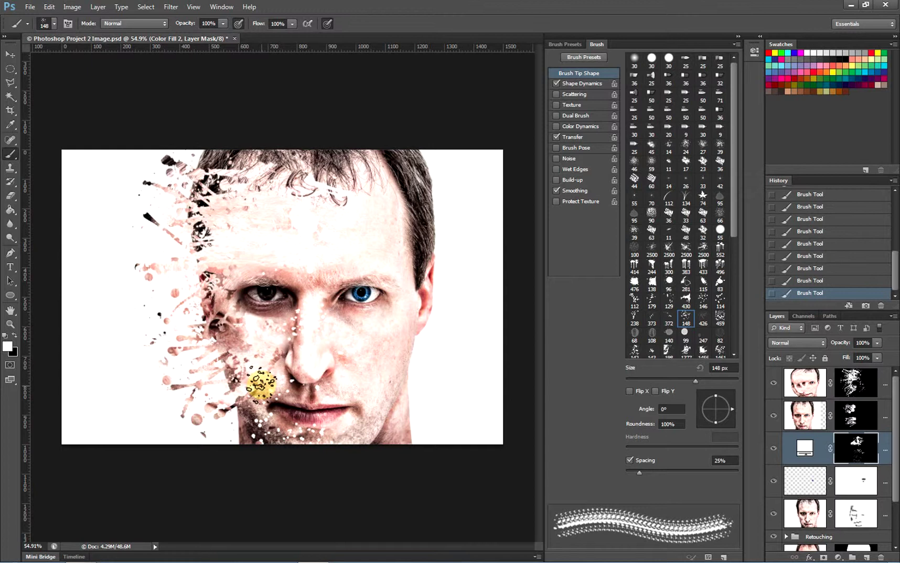
Step: Stamp all visible layers into a new layer above Liquify Face and name it High Pass
click(810, 381)
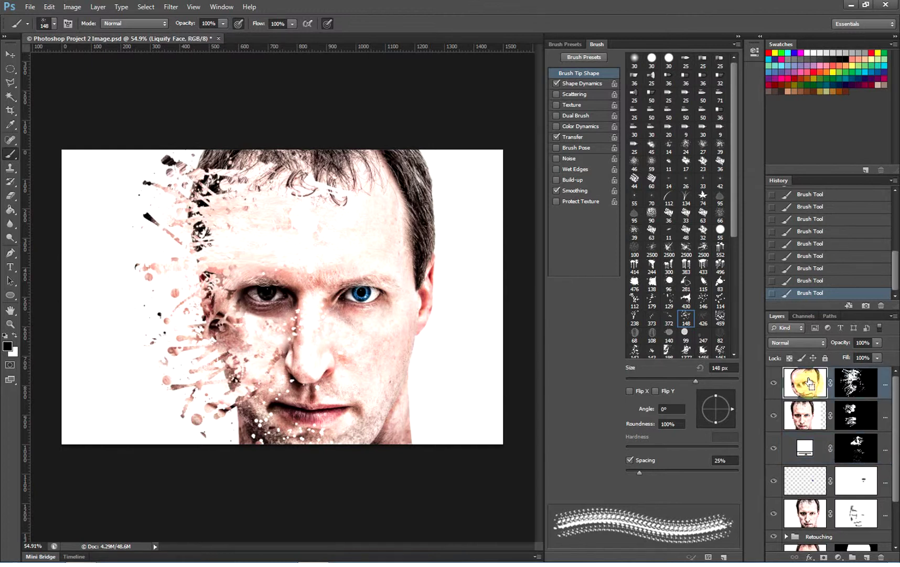
key(ctrl+alt+shift+e)
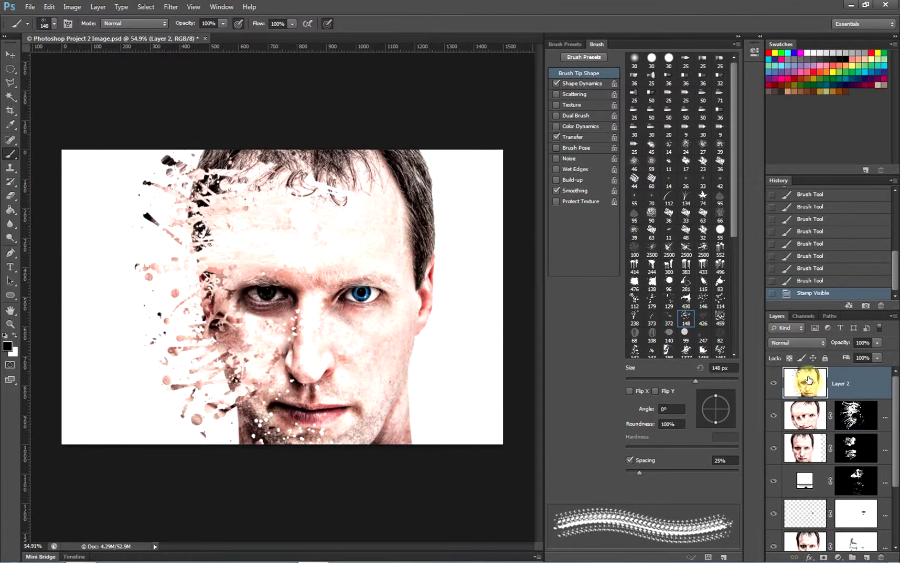
click(838, 385)
double_click(838, 384)
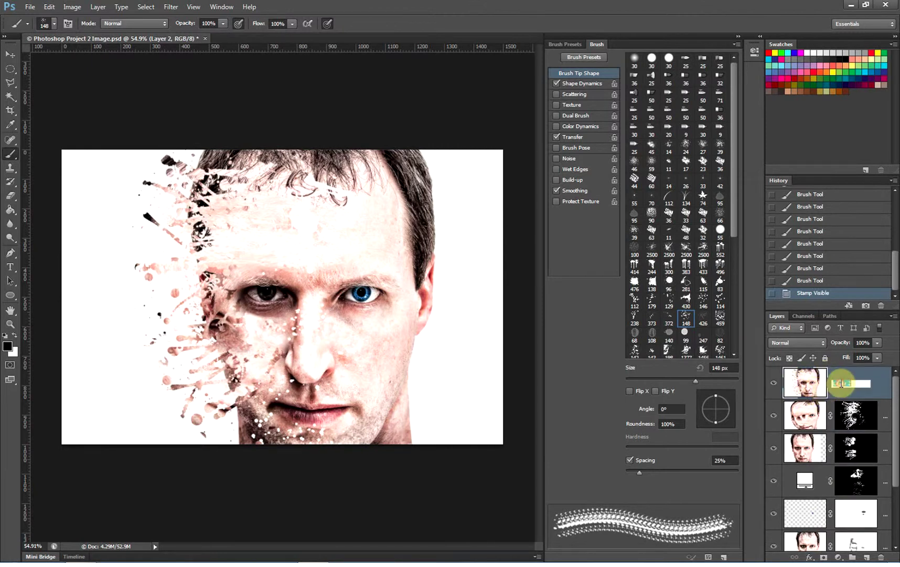
text(High Pass)
key(Return)
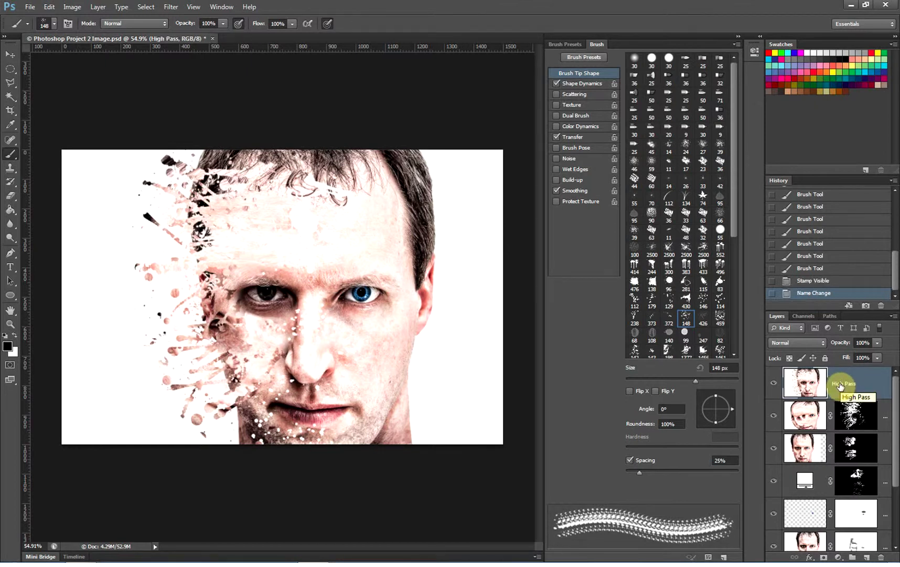
Step: Apply the High Pass filter to the High Pass layer, adjusting the radius until only fine edge detail shows on grey
click(174, 8)
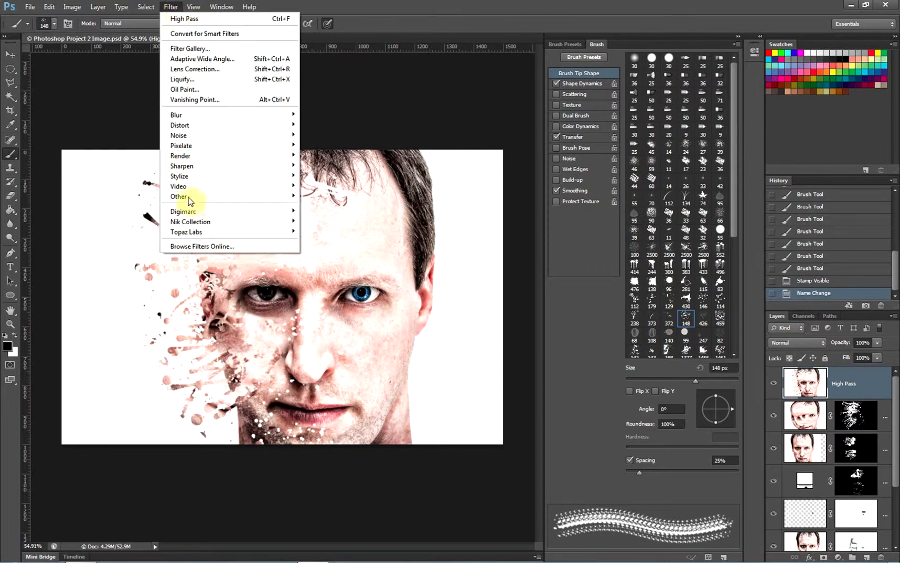
mouse_move(189, 198)
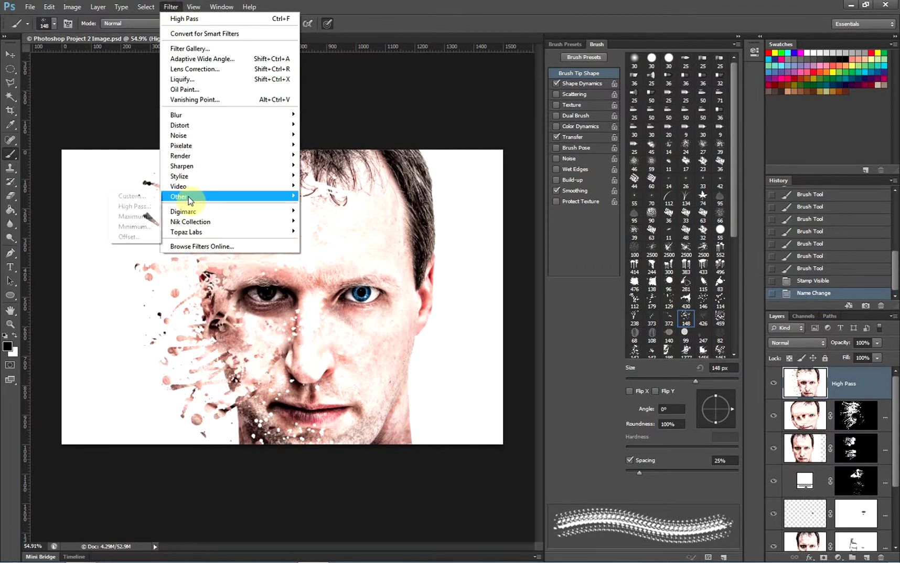
click(127, 206)
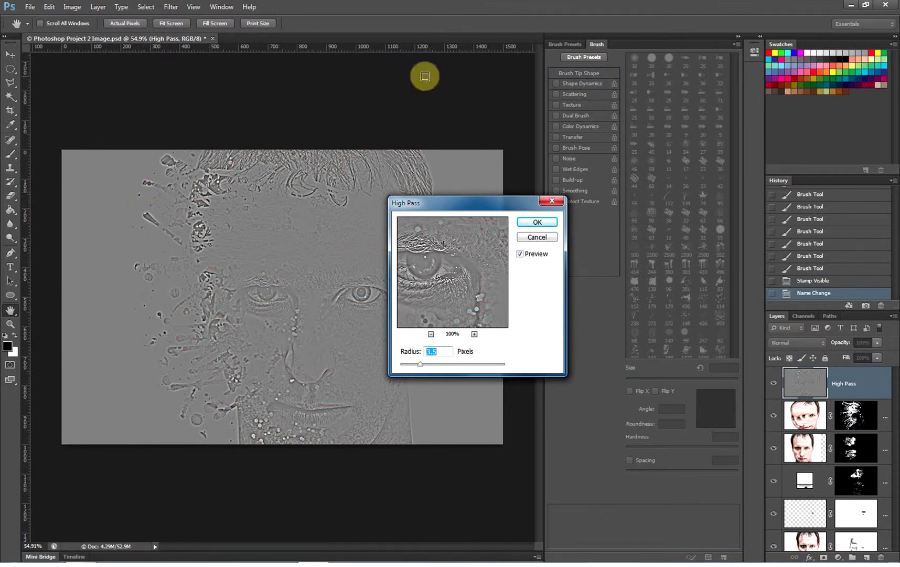
mouse_move(419, 365)
mouse_down()
mouse_move(504, 369)
mouse_move(423, 358)
mouse_up()
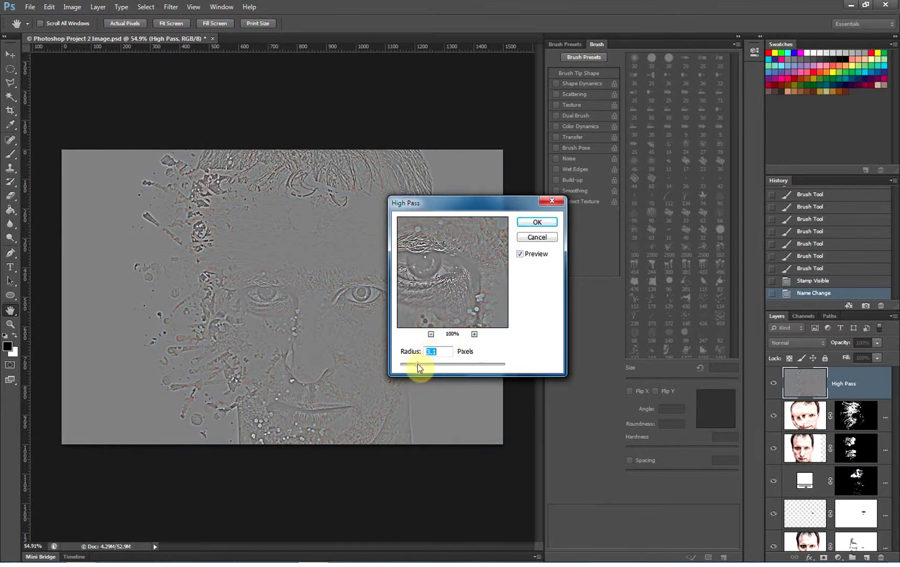
drag(414, 363, 414, 363)
drag(414, 364, 419, 364)
click(538, 222)
key(b)
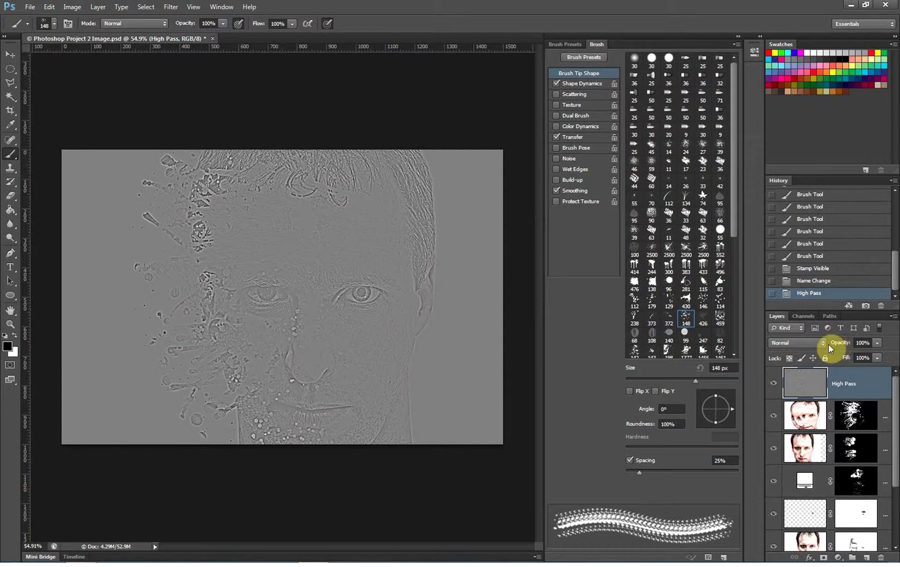
Step: Set the High Pass layer's blend mode to Overlay and toggle its visibility to compare the sharpening
click(801, 342)
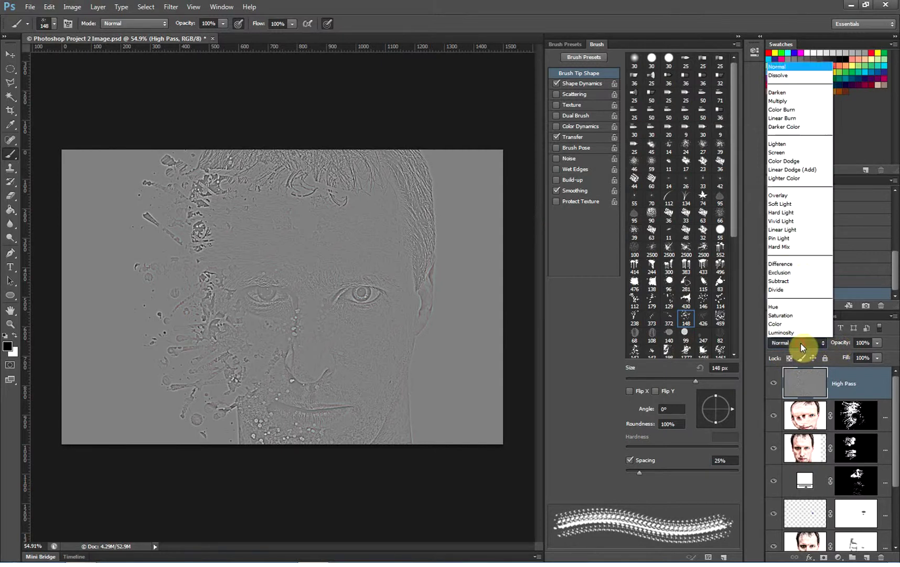
click(794, 197)
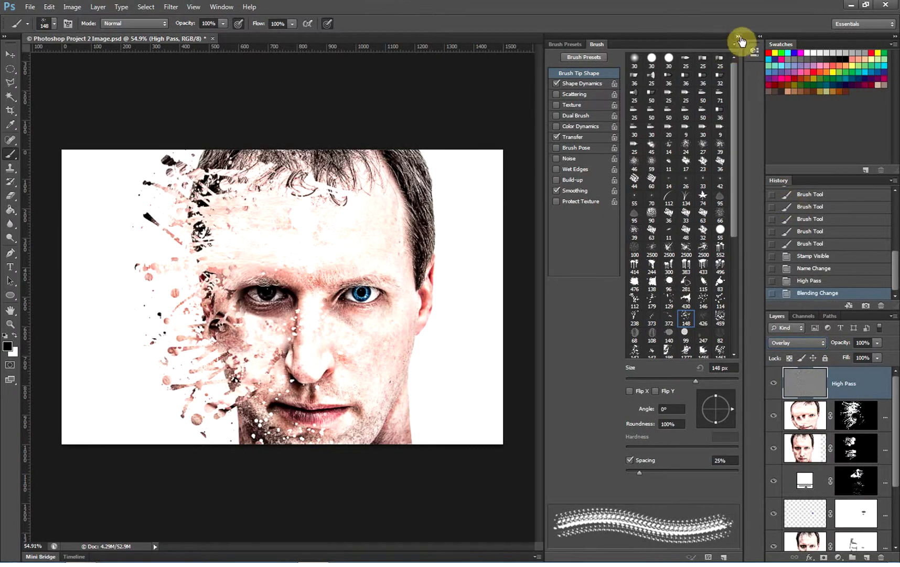
click(775, 384)
click(775, 385)
click(775, 386)
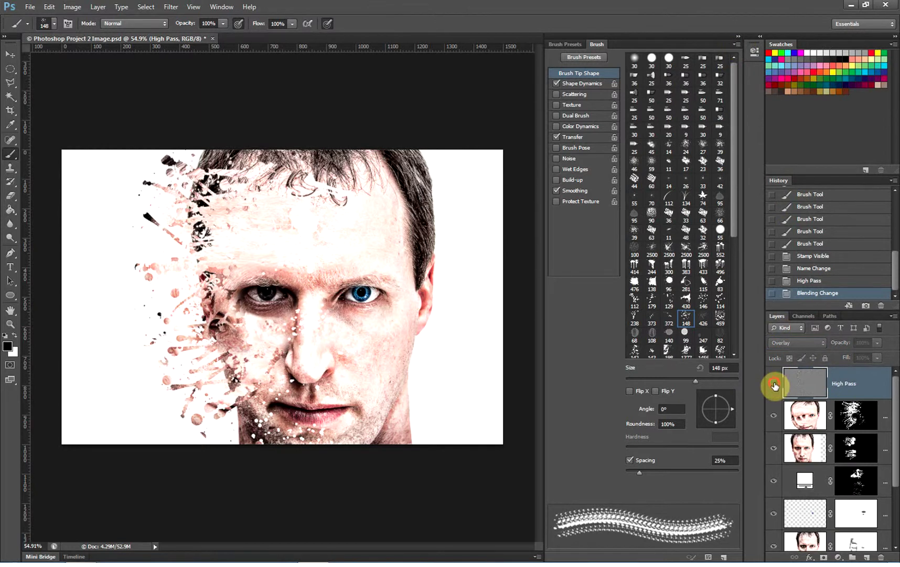
click(775, 385)
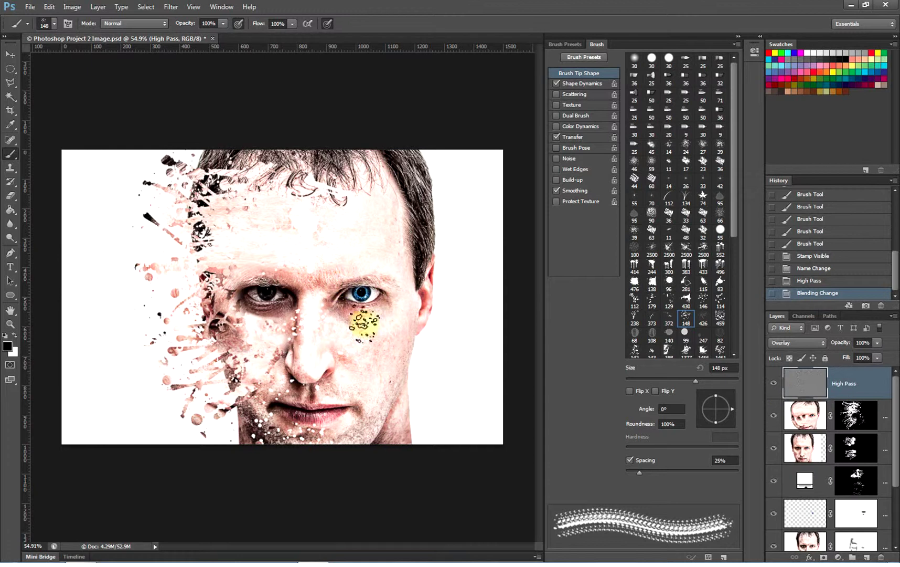
click(774, 384)
click(774, 386)
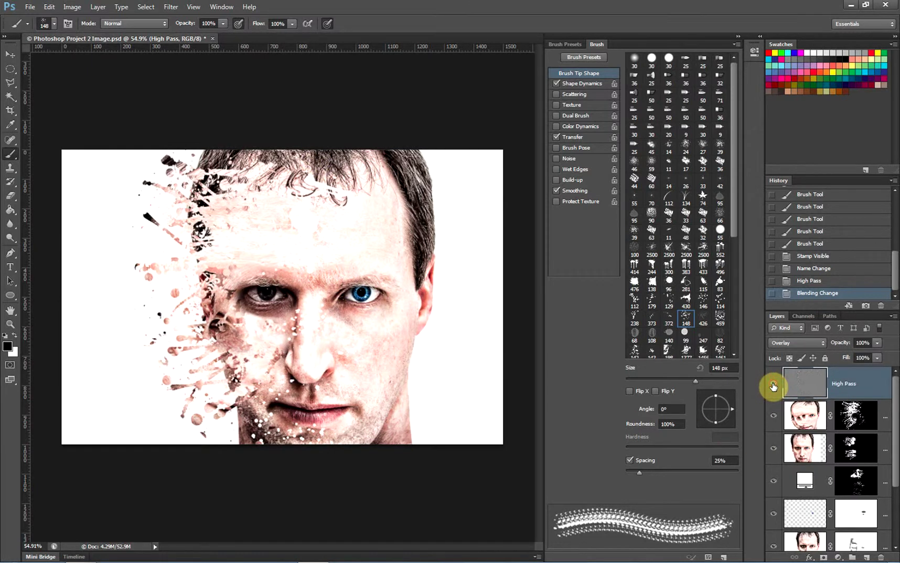